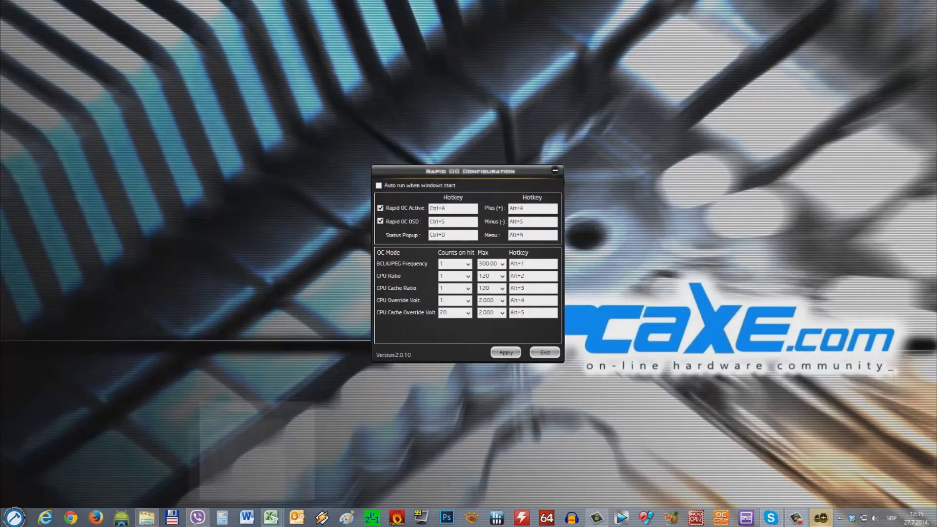
Move the Rapid OC Configuration window off-centre, display the overclocking status popup, cycle through its OC modes and nudge the BCLK frequency.
drag(468, 171, 648, 112)
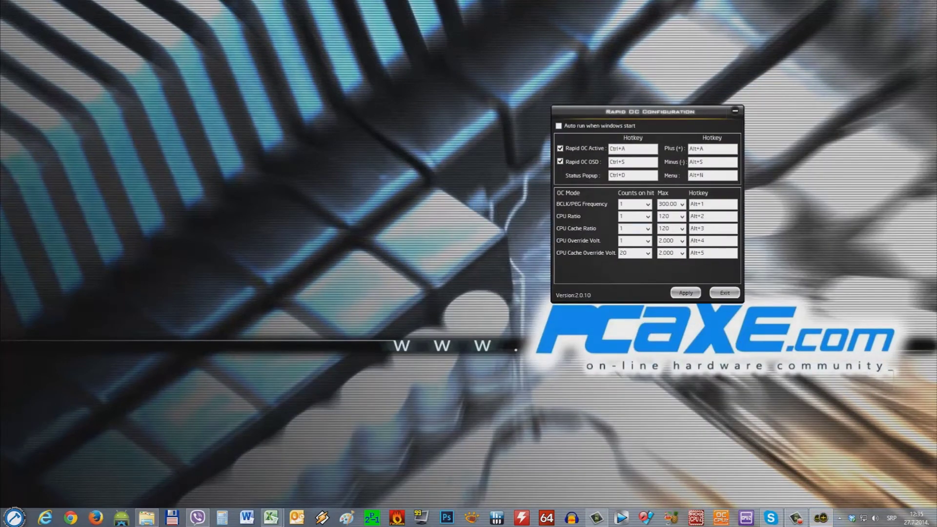
click(647, 204)
click(648, 204)
key(ctrl+d)
key(alt+n)
key(alt+n)
key(alt+n)
key(alt+n)
key(alt+n)
key(alt+n)
key(alt+n)
key(alt+n)
key(alt+n)
key(alt+n)
key(alt+n)
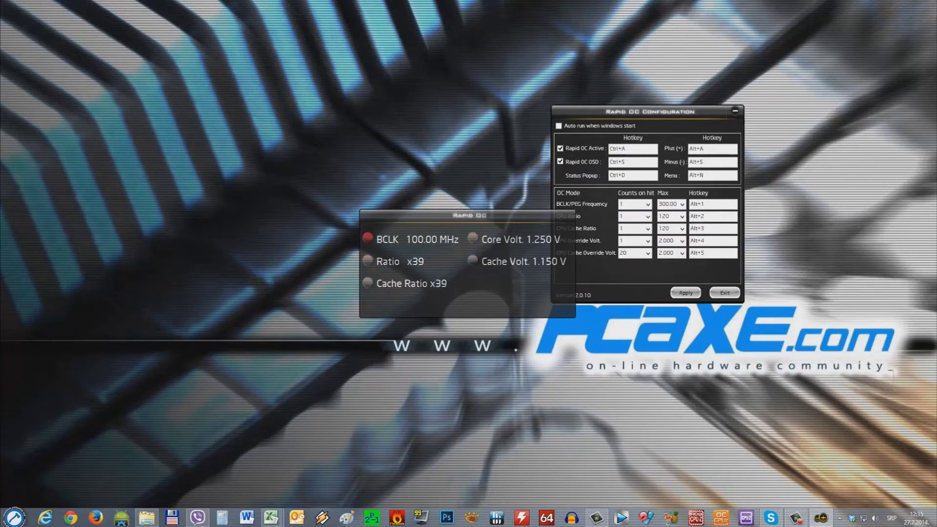
key(alt+a)
key(alt+s)
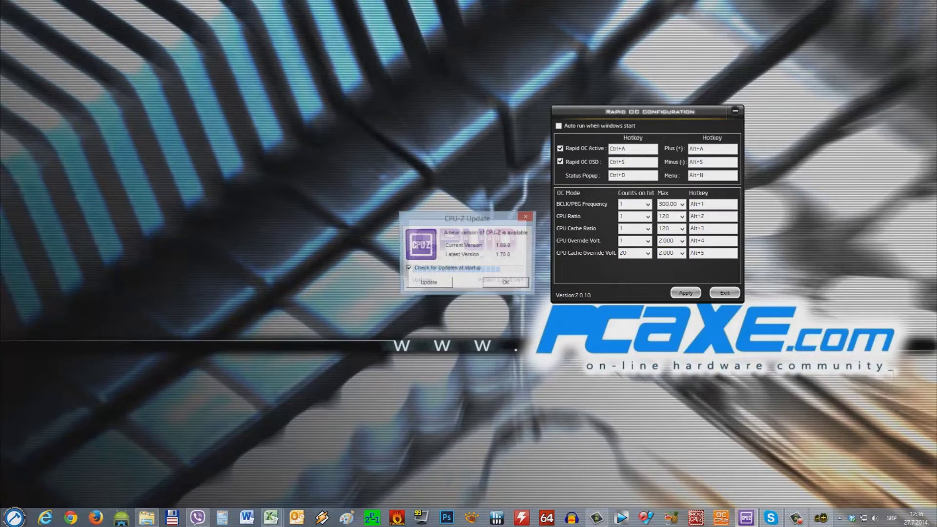
Switch to CPU-Z without updating it, place it beside Rapid OC Configuration, and raise the BCLK frequency with Rapid OC.
key(Return)
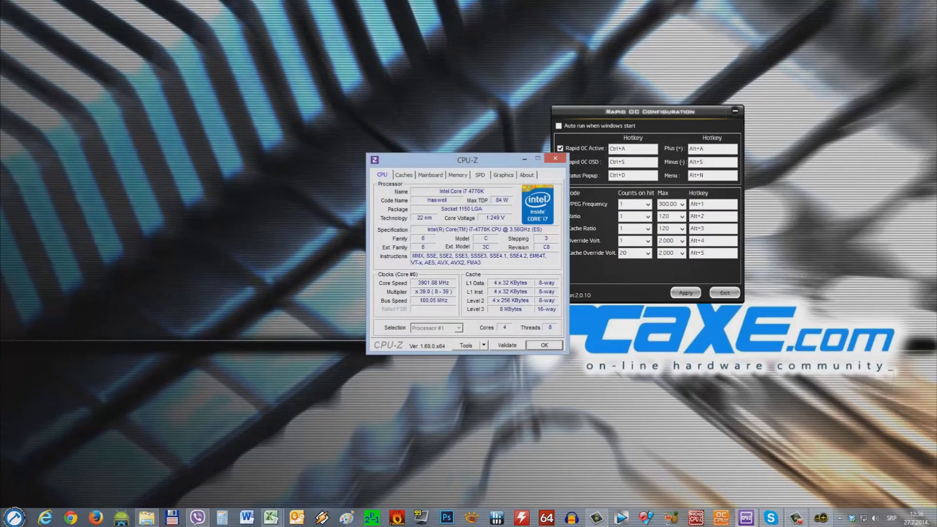
drag(466, 160, 320, 47)
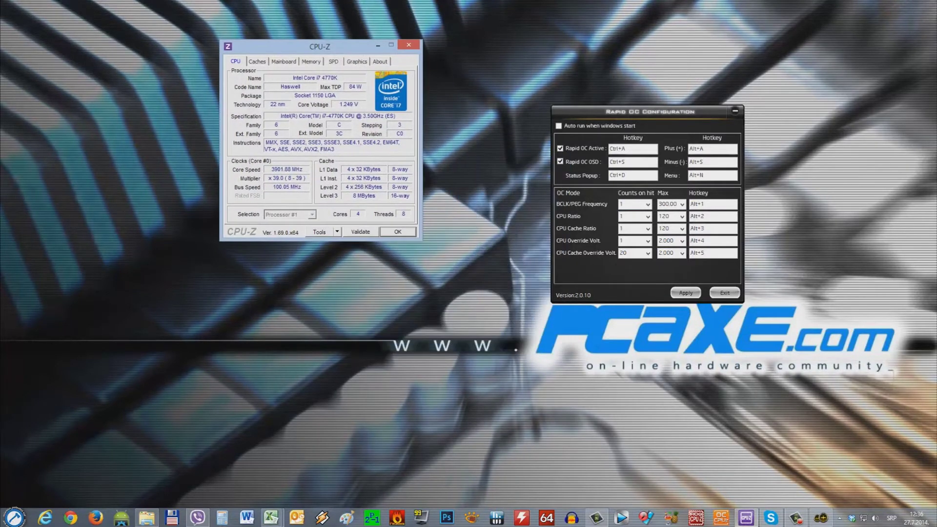
key(ctrl+d)
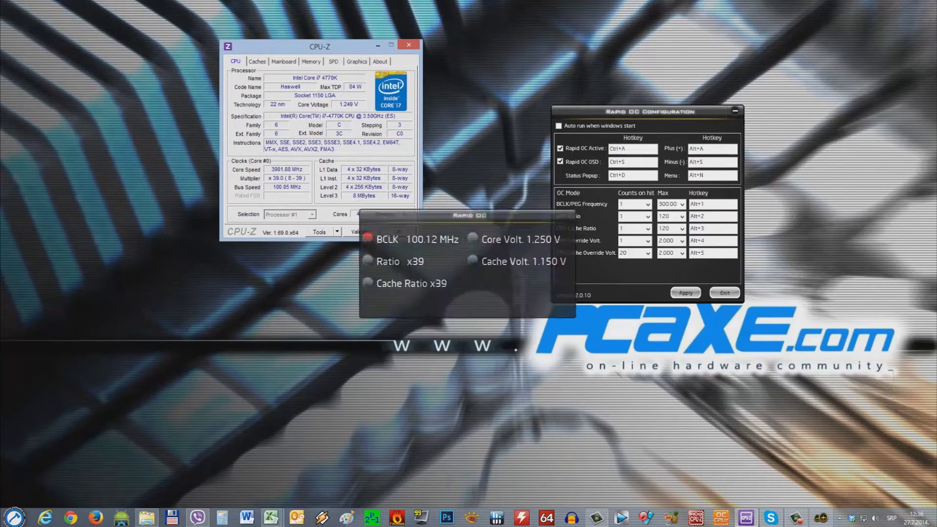
key(ctrl+d)
key(alt+a)
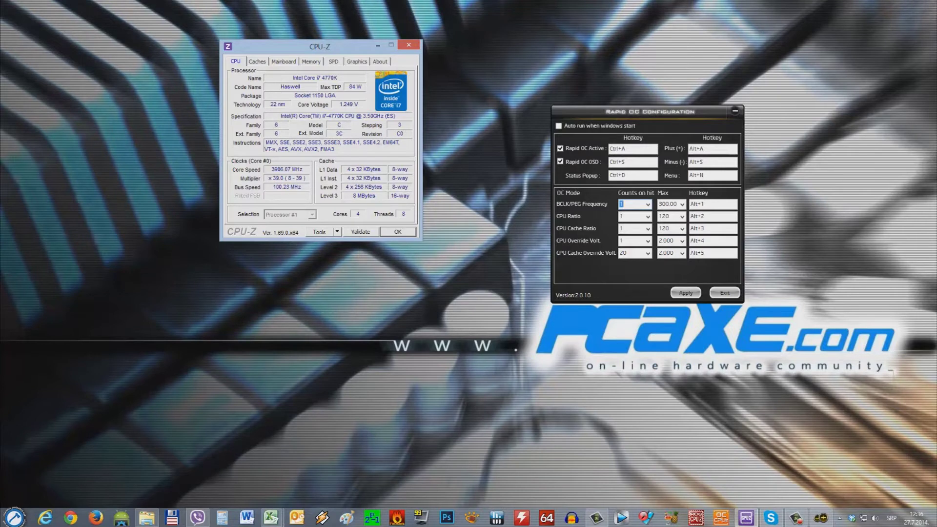
Set the BCLK/PEG Frequency counts on hit to 5 and raise the BCLK frequency to 100.52 MHz.
click(647, 204)
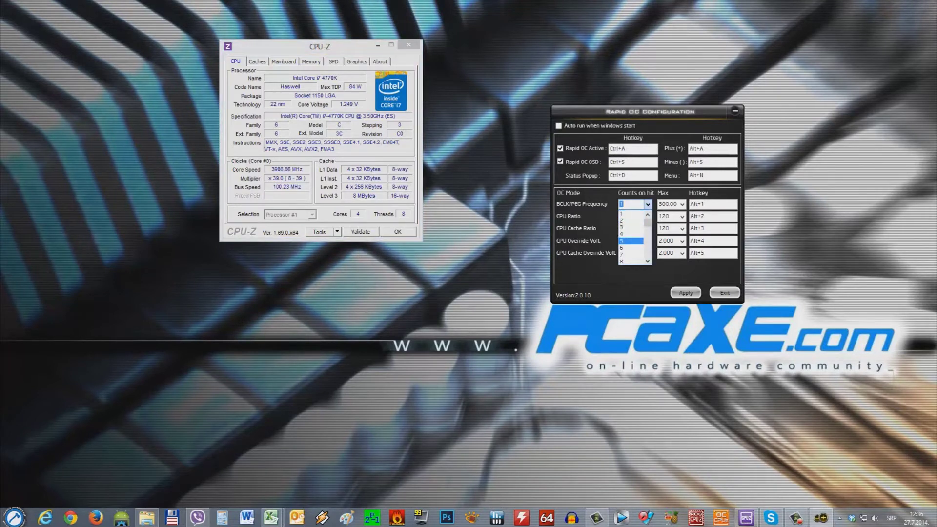
click(630, 241)
text(5)
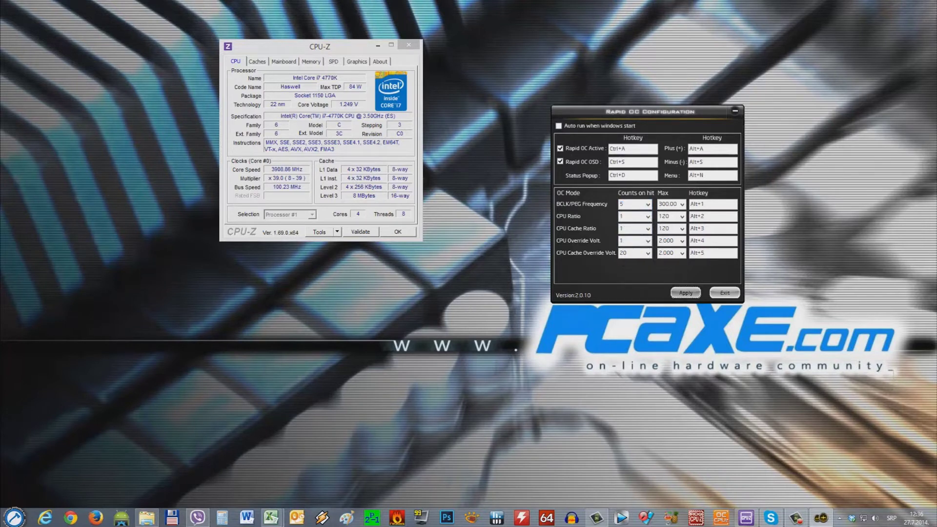
key(alt+Tab)
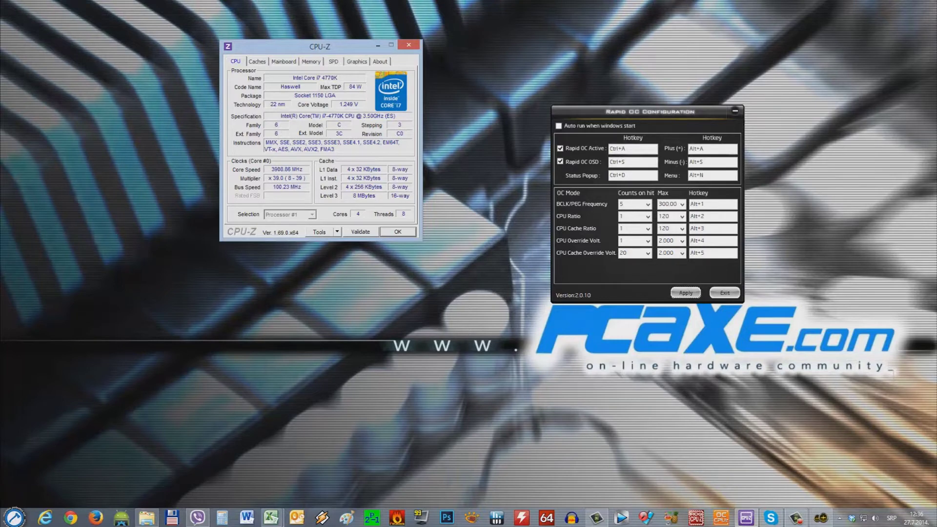
key(ctrl+d)
key(alt+a)
Leave the CPU Ratio counts on hit at 1, cycle through the OC modes and try lowering the selected value.
click(647, 216)
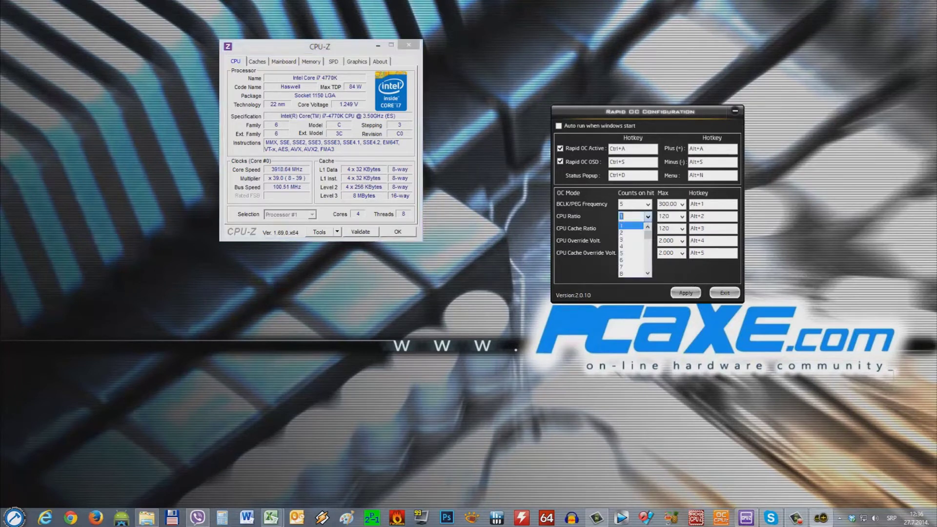
key(Escape)
key(alt+Tab)
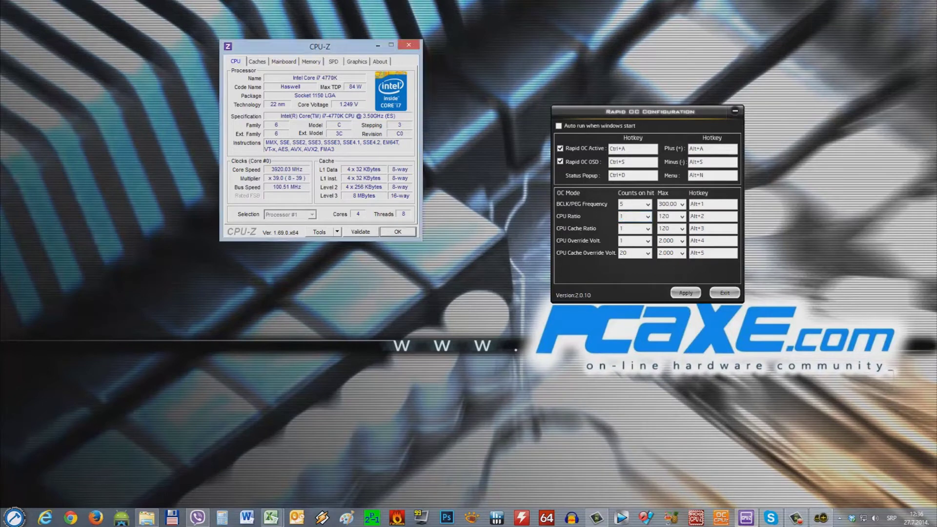
key(alt+3)
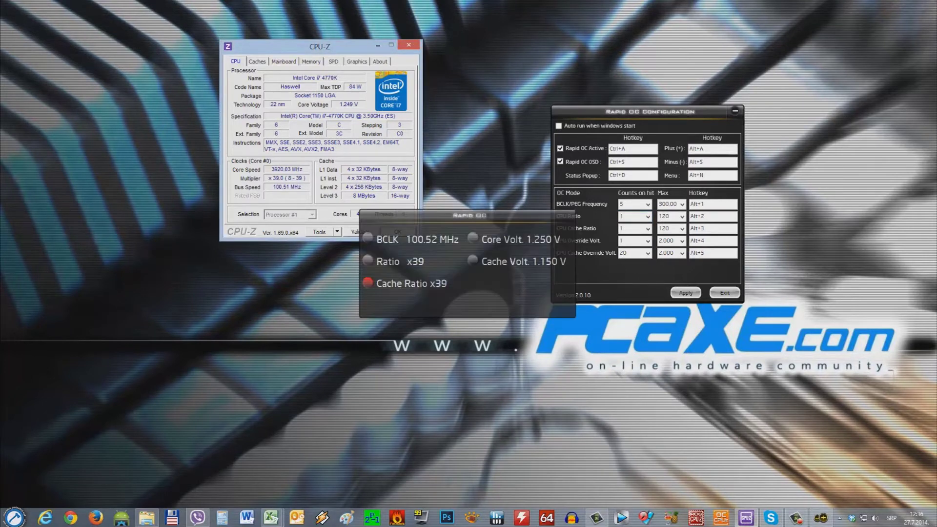
key(alt+n)
key(alt+n)
key(alt+n)
key(alt+n)
key(alt+s)
key(alt+s)
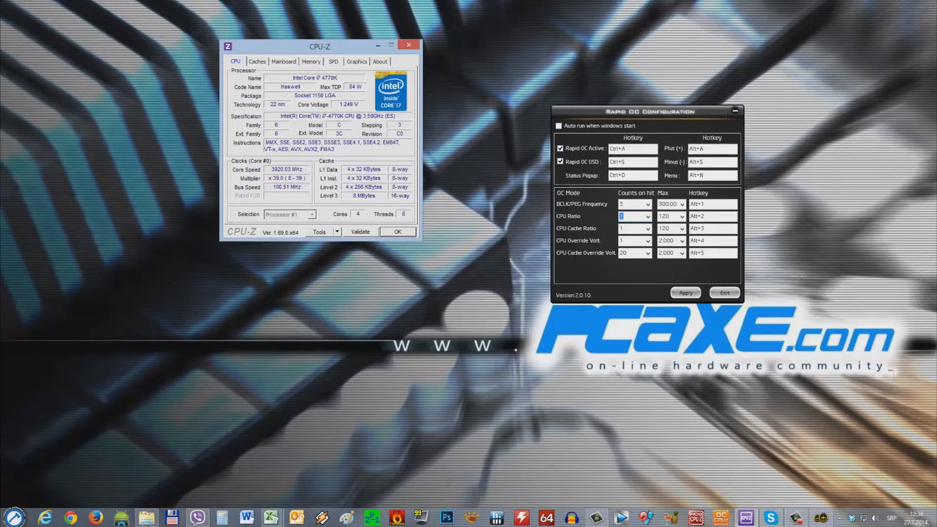
Raise the CPU ratio to x40, the core voltage to 1.260 V and the cache voltage to 1.189 V.
key(alt+a)
key(alt+a)
key(alt+a)
key(alt+a)
key(alt+4)
key(ctrl+d)
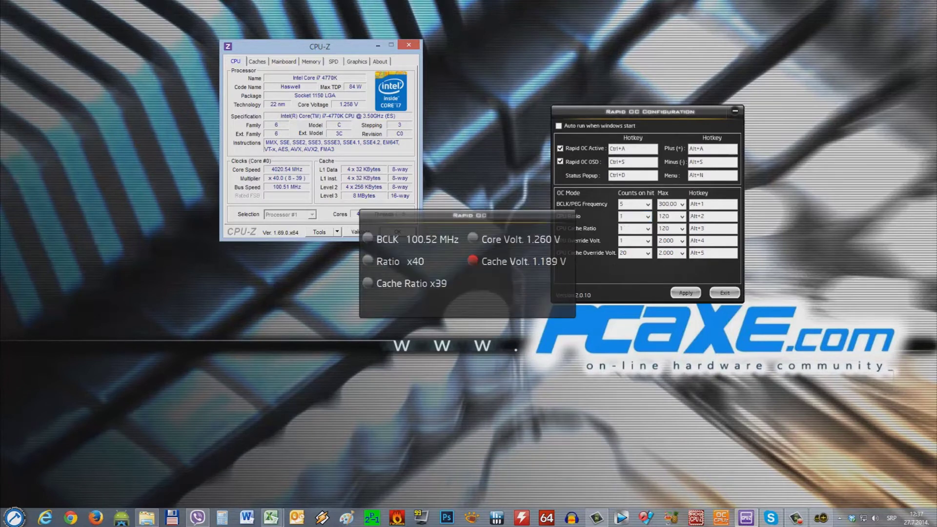
Adjust the CPU cache voltage to 1.170 V and switch through the OC modes to the CPU cache ratio.
key(alt+a)
key(alt+a)
key(alt+s)
key(alt+1)
key(alt+2)
key(alt+3)
key(alt+n)
Display the memory details in CPU-Z and raise the CPU cache ratio to x40 with Rapid OC.
click(310, 61)
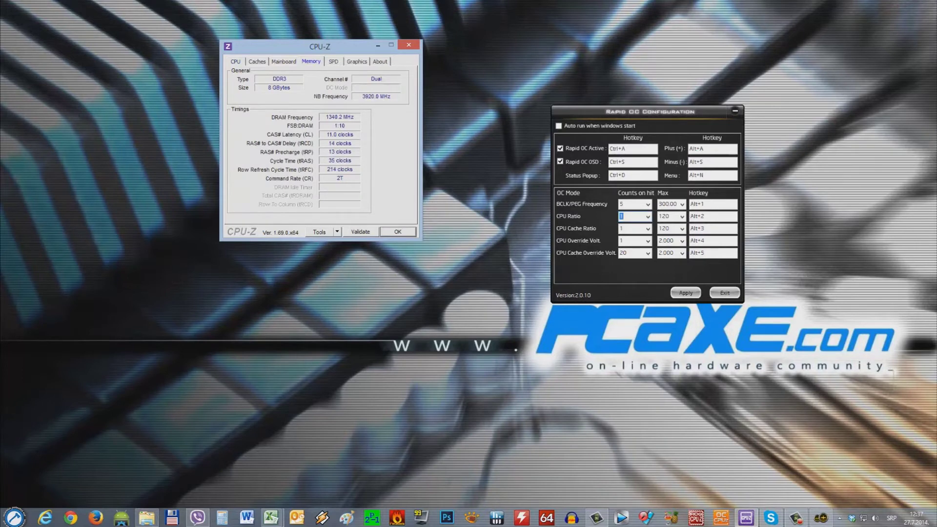
key(alt+a)
key(alt+a)
key(alt+s)
key(alt+s)
key(alt+a)
key(ctrl+d)
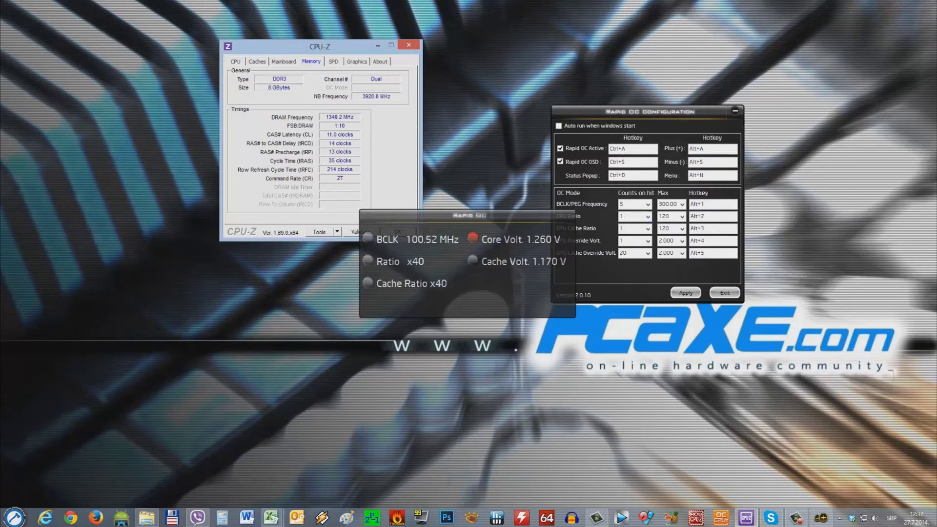
Cycle the OC modes back to the CPU cache ratio and lower it by two steps.
key(alt+n)
key(alt+n)
key(alt+n)
key(alt+n)
key(alt+s)
key(alt+s)
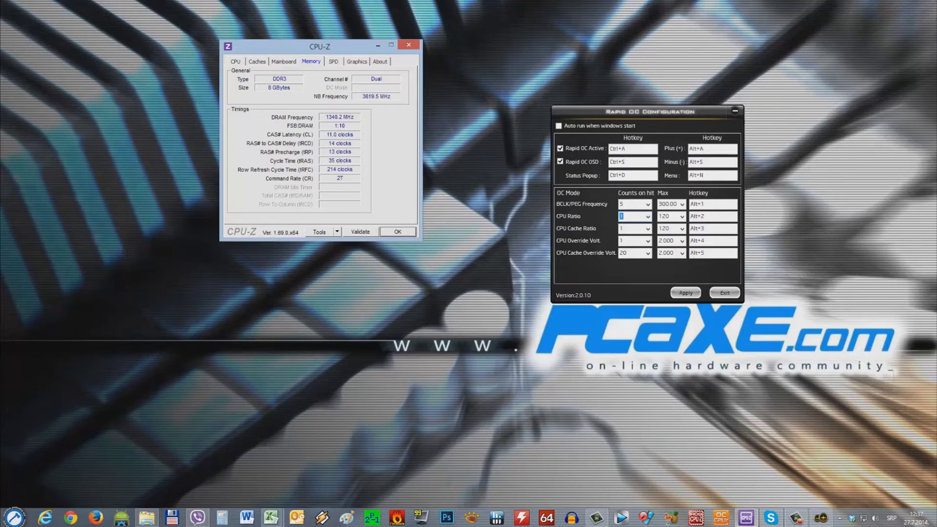
Raise the CPU cache ratio to x41, then lower it by one step.
key(alt+a)
key(alt+a)
key(alt+a)
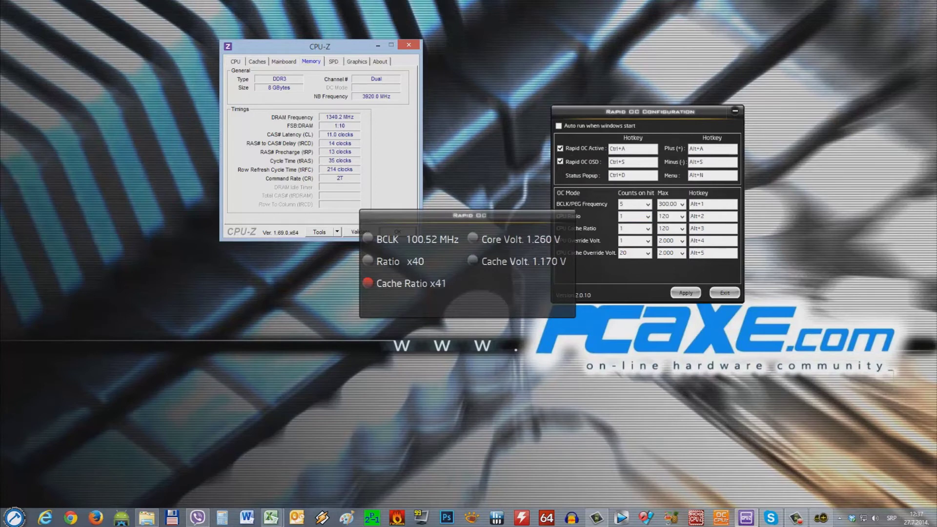
key(alt+s)
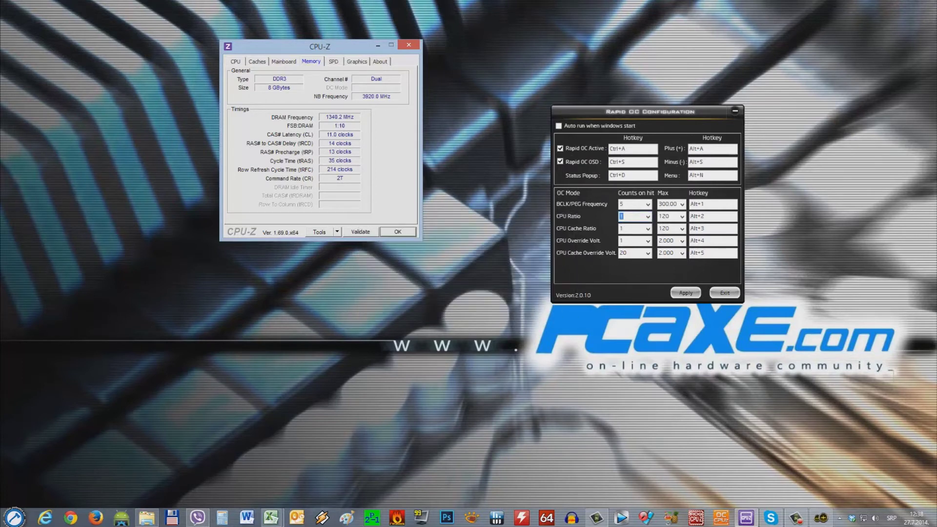
Return CPU-Z to its processor details and close both CPU-Z and the Rapid OC Configuration window.
key(Left)
key(Left)
key(Left)
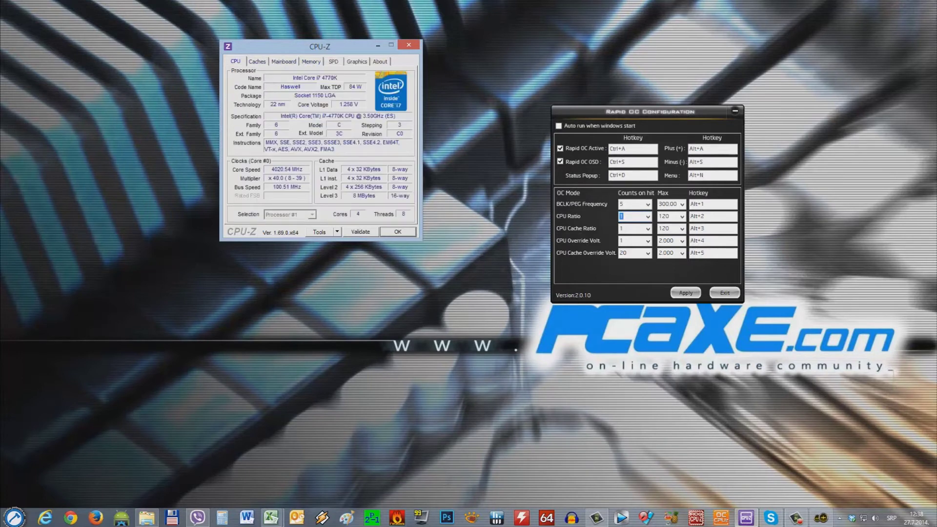
key(alt+F4)
key(alt+F4)
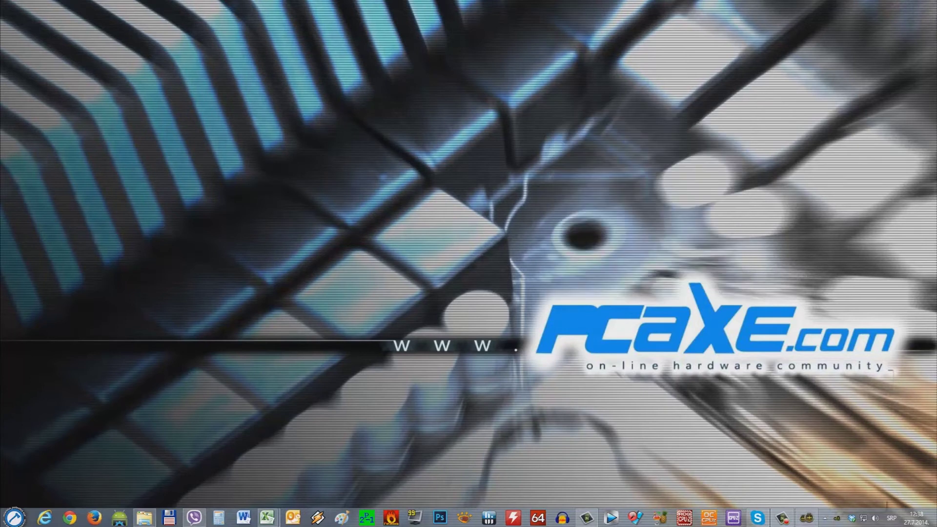
Reveal the hidden notification-area icons and choose ASRock Rapid OC.
click(825, 518)
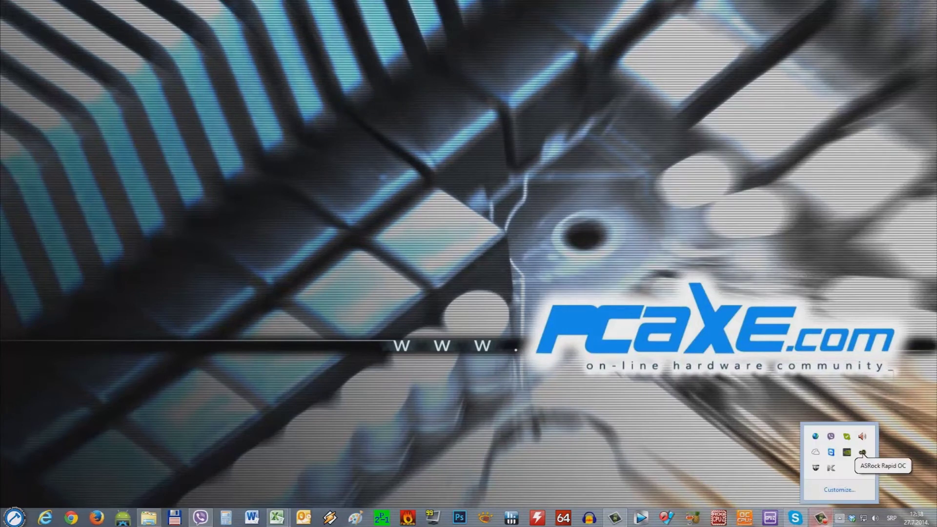
click(821, 518)
click(915, 444)
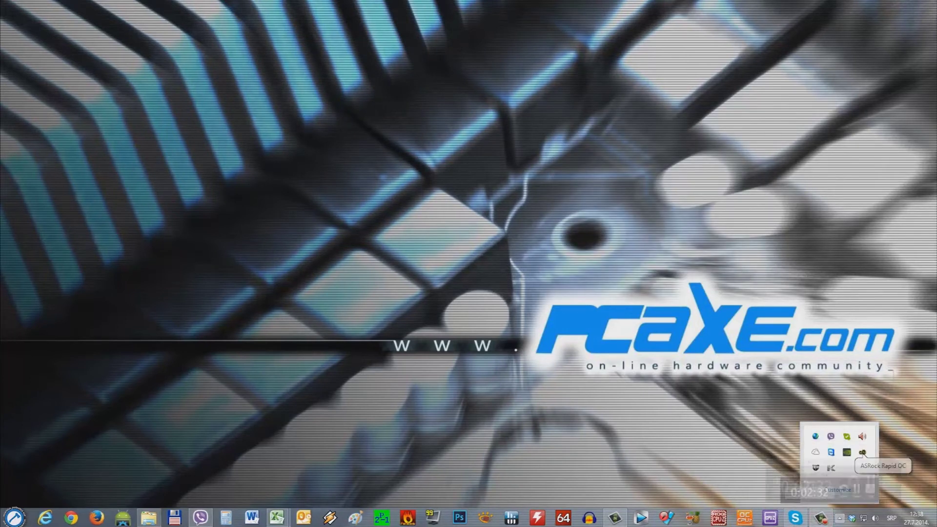
click(863, 453)
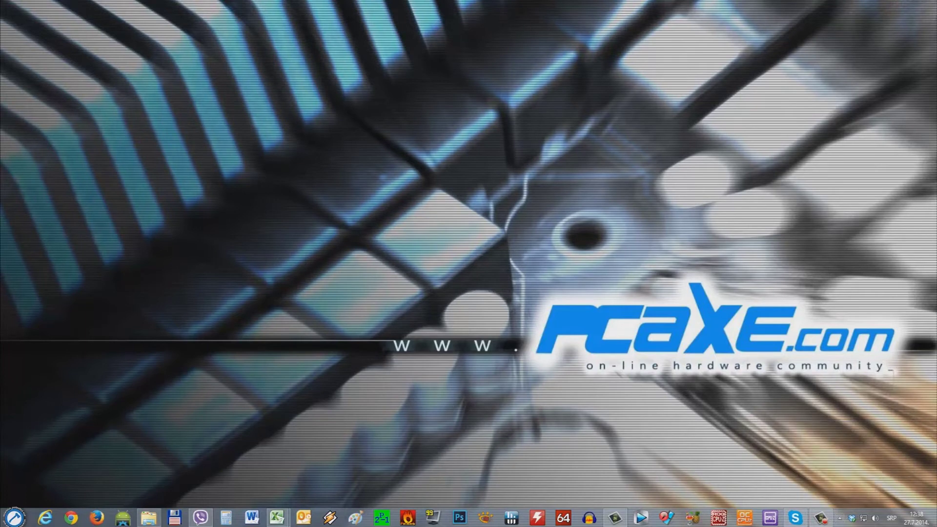
Launch ASRock Timing Configurator from the asrock software folder, minimize the folder and reposition the Timing Configurator window.
click(149, 518)
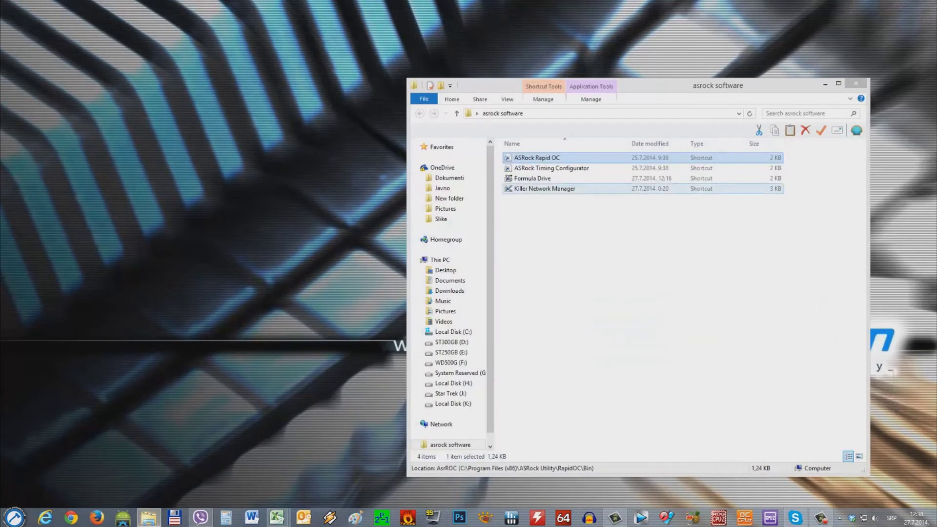
click(552, 168)
key(Return)
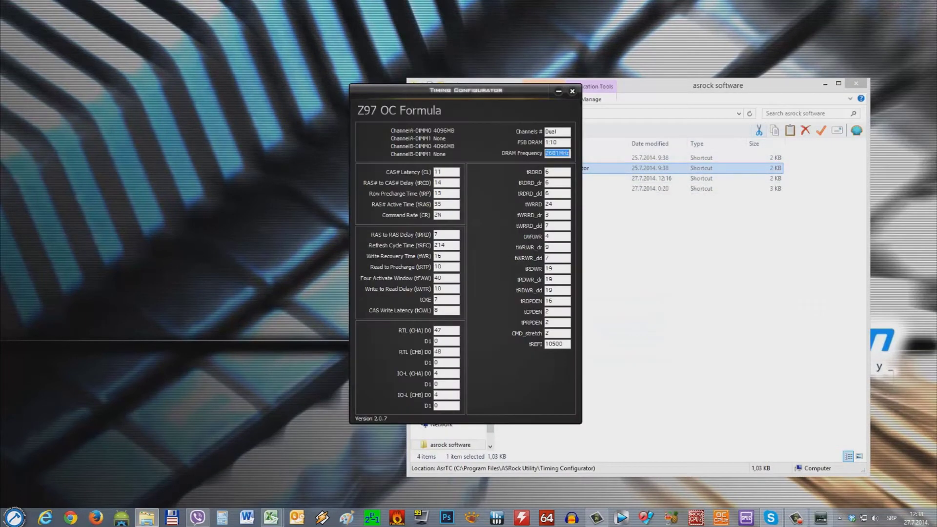
click(824, 84)
drag(465, 90, 498, 86)
click(585, 138)
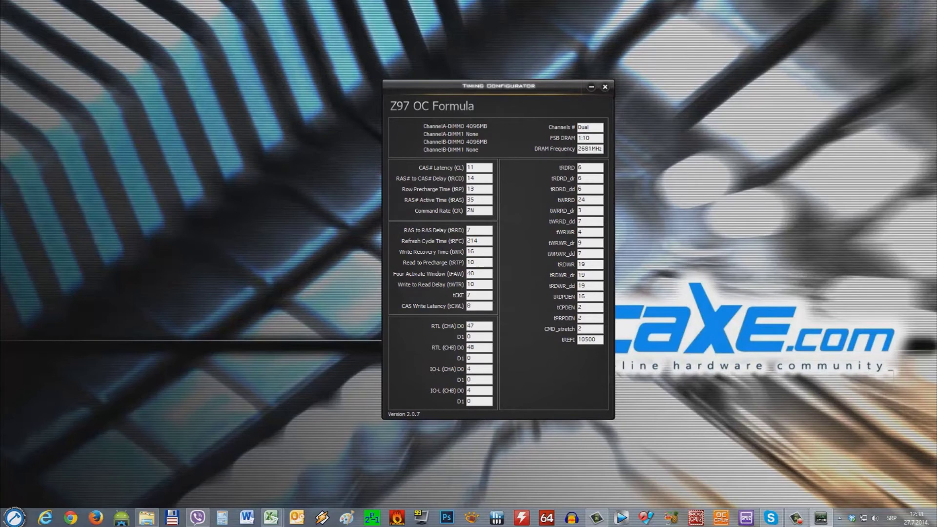
Examine the RAS# to CAS# Delay and Row Precharge Time values, and minimize Timing Configurator.
double_click(469, 178)
double_click(470, 189)
click(467, 188)
click(591, 87)
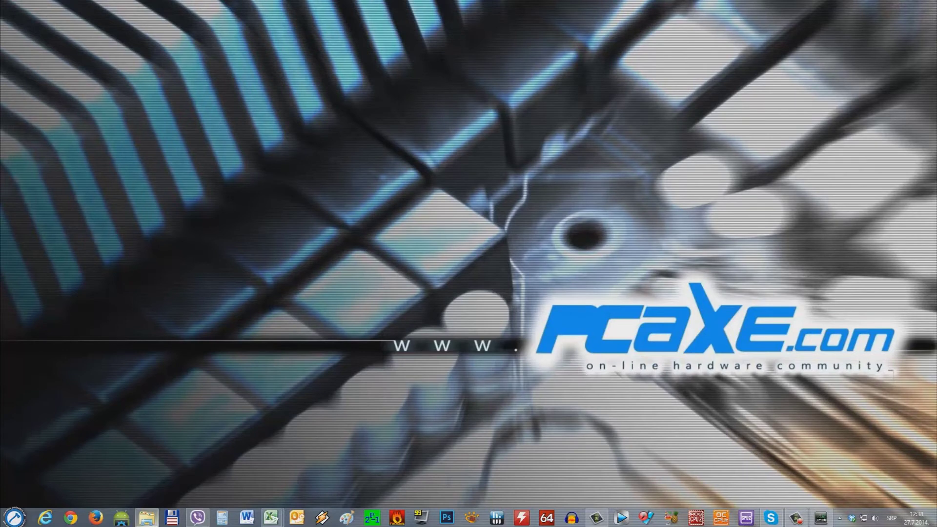
Launch Formula Drive from the asrock software folder, minimize the folder and reposition the Formula Drive window.
click(147, 517)
double_click(532, 178)
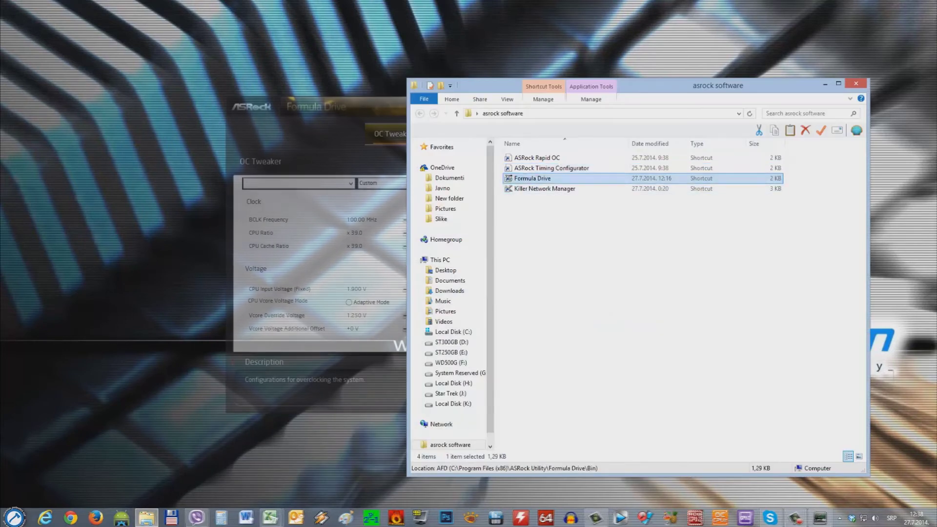
click(825, 84)
drag(470, 107, 541, 87)
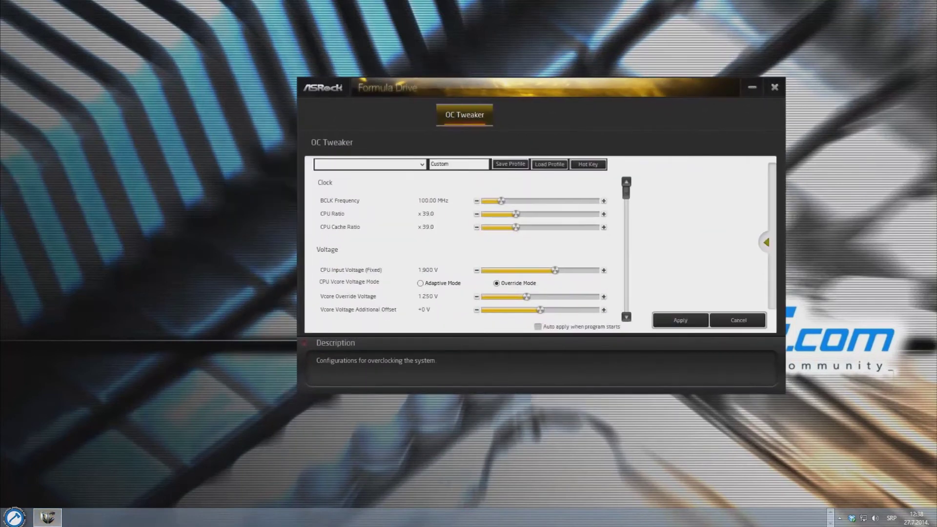
Go through the OC Tweaker profiles User Setting1, User Setting2 and User Setting3, and select User Setting1.
click(422, 164)
click(421, 164)
click(421, 164)
click(422, 164)
click(422, 164)
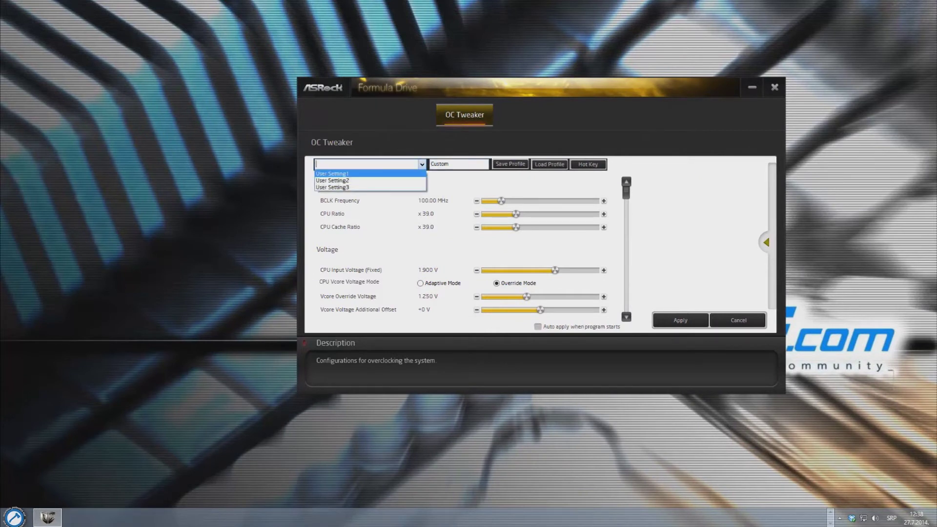
click(332, 173)
click(421, 163)
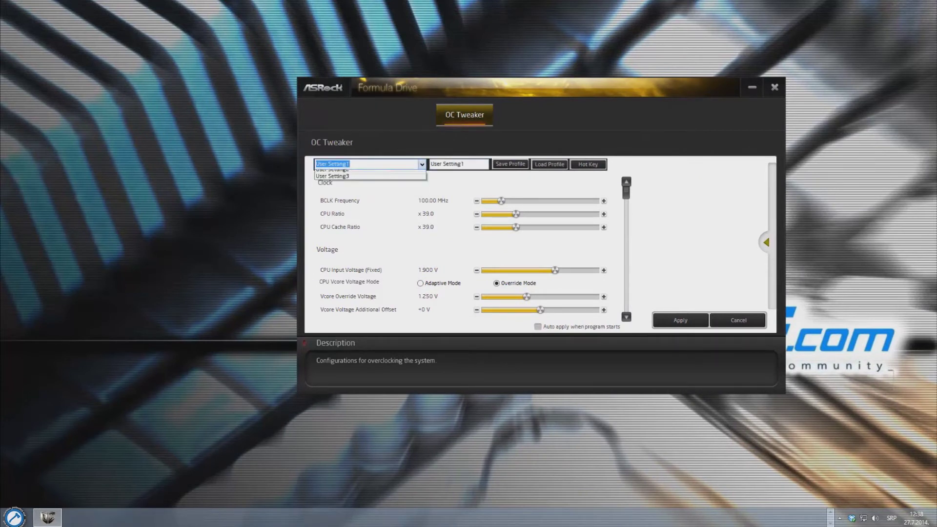
click(332, 180)
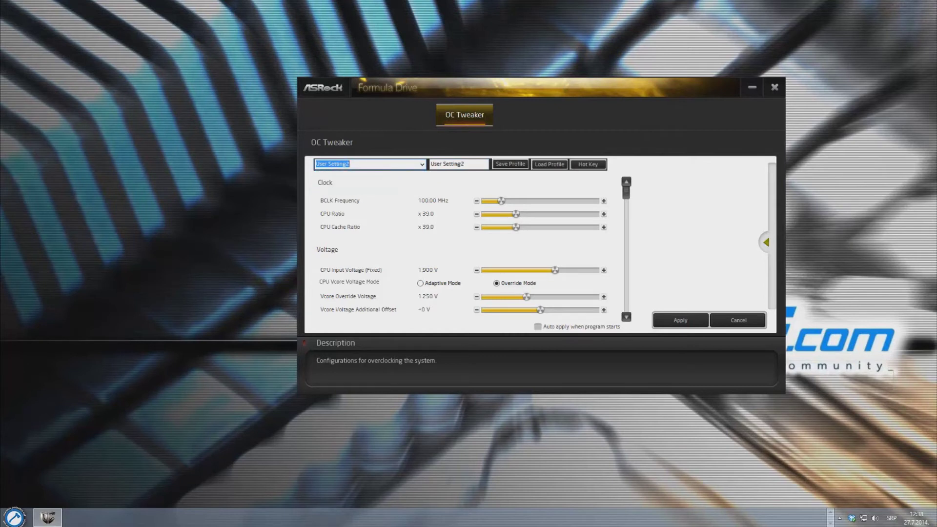
click(421, 164)
click(332, 188)
click(421, 164)
click(331, 172)
Raise the BCLK Frequency to 100.06 MHz in the User Setting1 profile, and launch CPU-Z, dismissing its update notice.
click(515, 214)
click(603, 200)
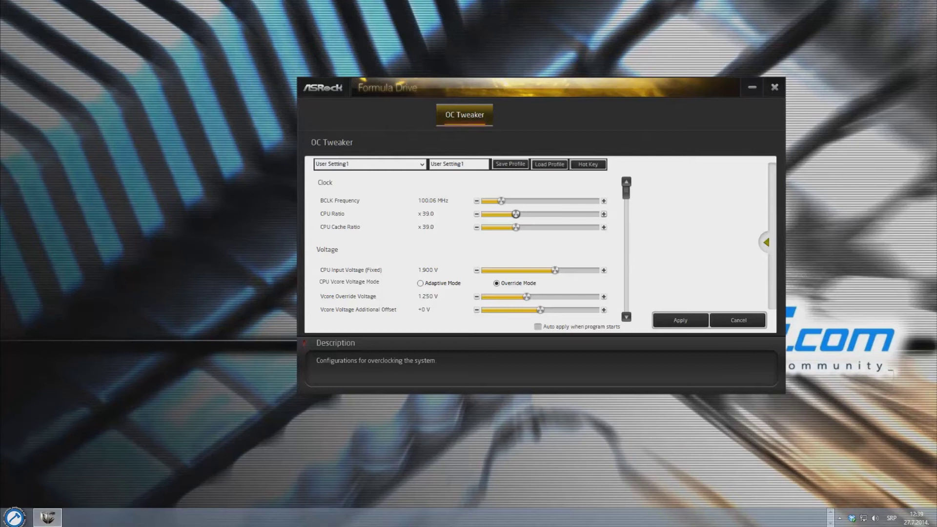
click(740, 517)
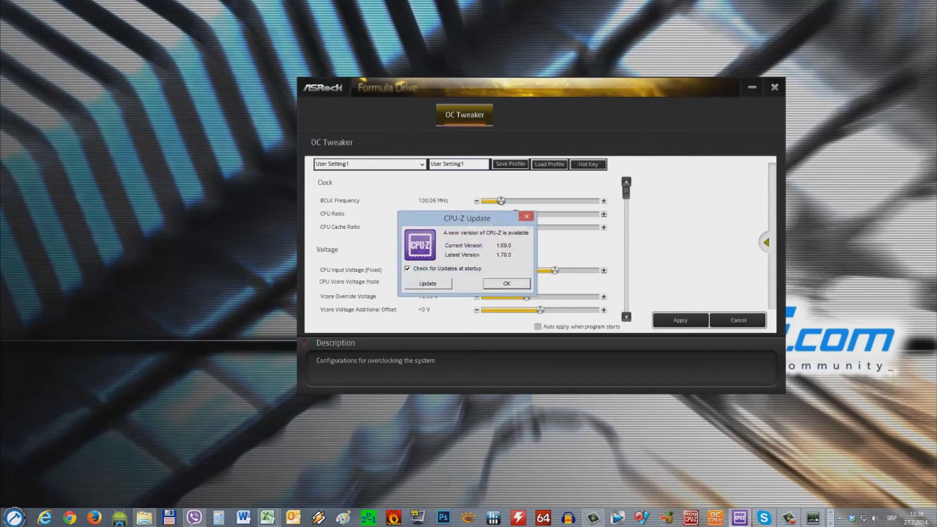
key(Return)
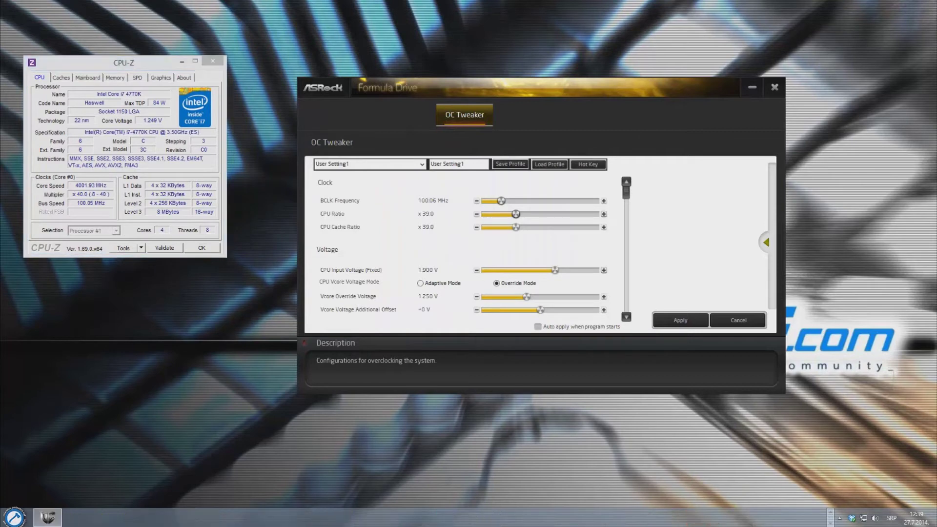
Look through the OC Tweaker voltage list and set the CPU Input Voltage (Fixed) to 1.910 V.
drag(626, 190, 626, 204)
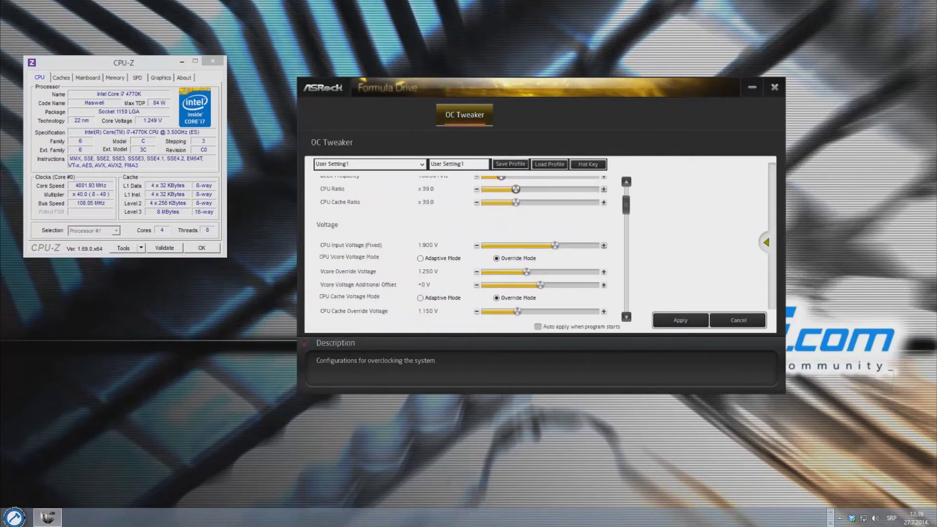
scroll(464, 249, down, 1)
scroll(464, 249, down, 3)
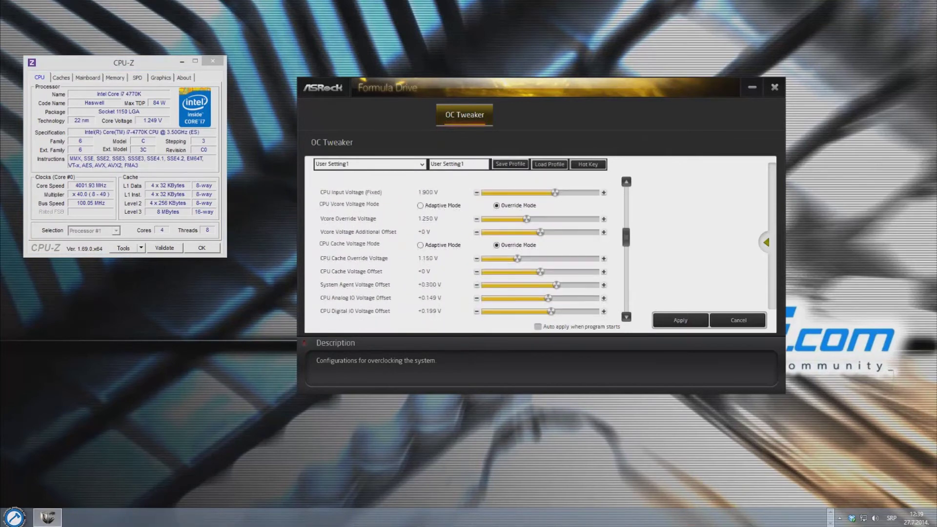
scroll(475, 248, down, 5)
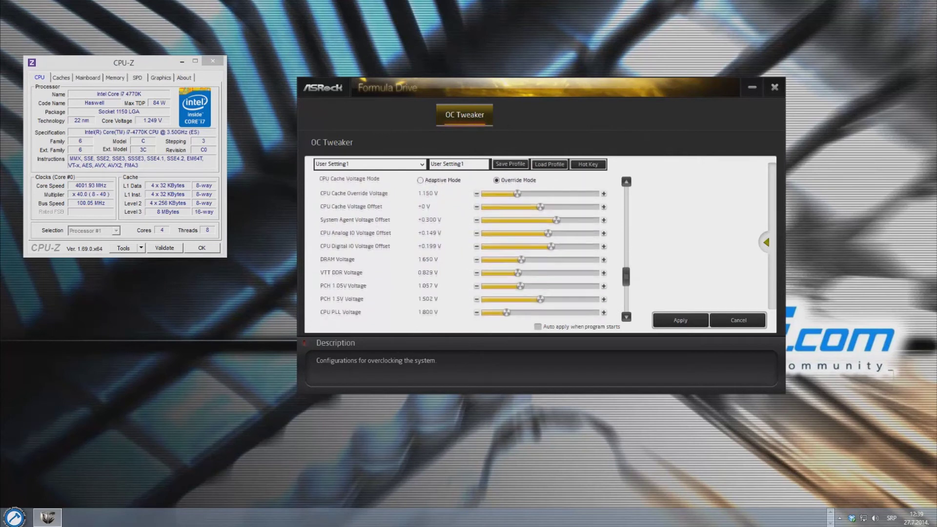
scroll(475, 248, up, 9)
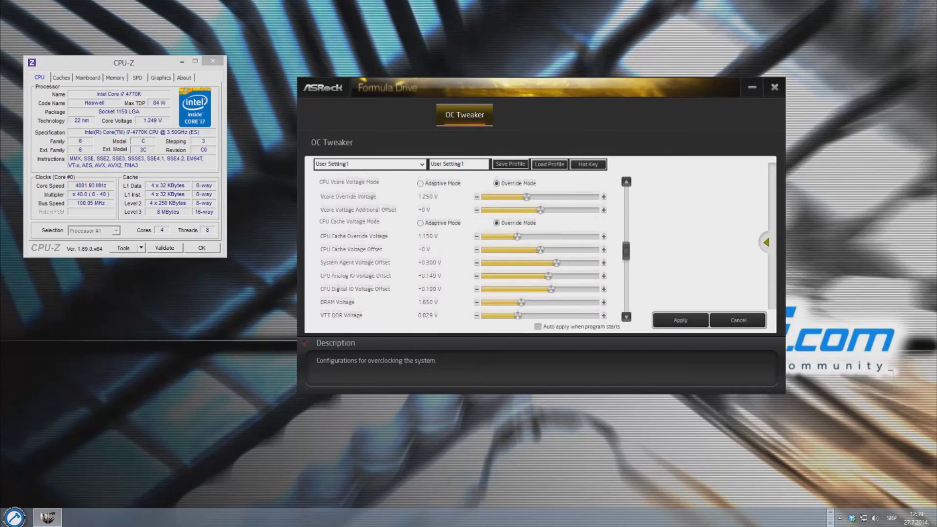
mouse_move(555, 215)
mouse_down()
mouse_move(595, 215)
mouse_move(485, 216)
mouse_move(556, 215)
mouse_up()
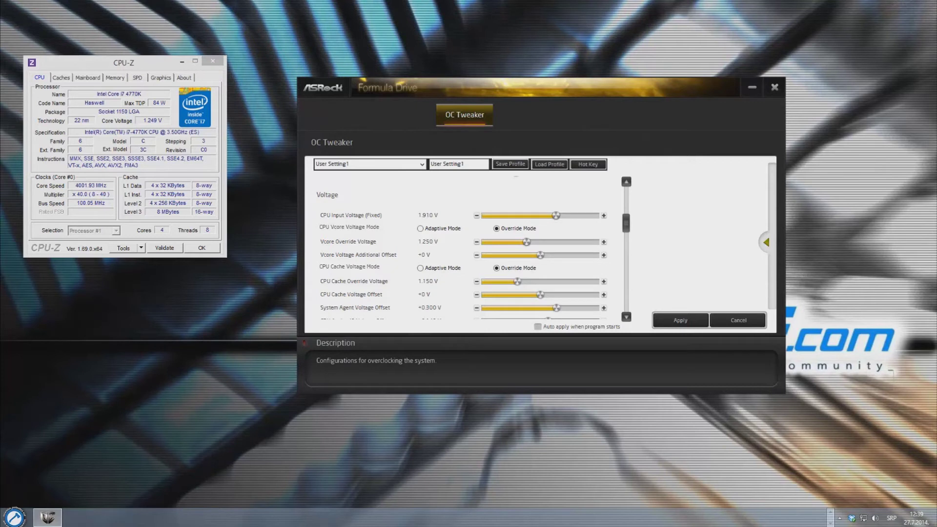
Try a slightly higher Vcore Override Voltage, apply it, and return it to 1.250 V.
mouse_move(526, 242)
mouse_down()
mouse_move(595, 241)
mouse_move(490, 241)
mouse_move(537, 242)
mouse_move(528, 241)
mouse_up()
drag(527, 241, 526, 242)
drag(526, 242, 526, 241)
key(Right)
click(679, 320)
key(Left)
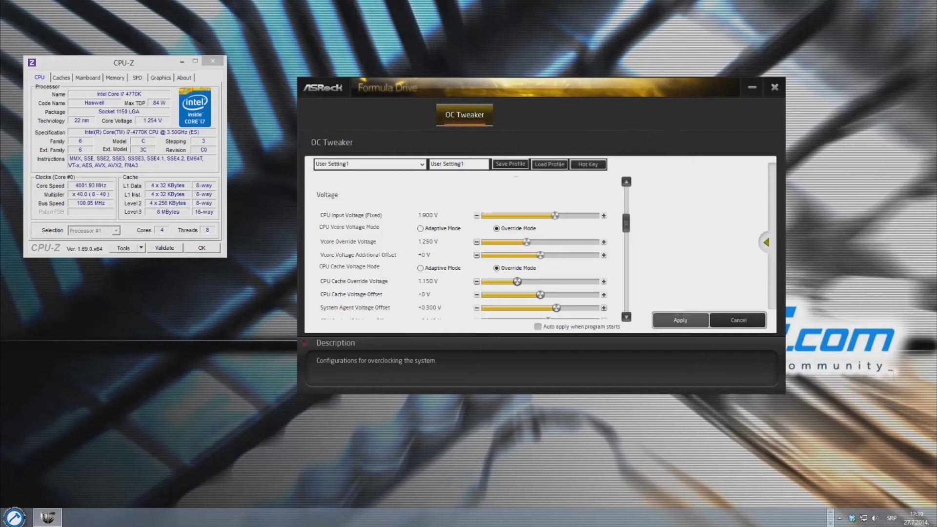
Review the cache, System Agent, IO, DRAM and VTT DDR voltage settings in OC Tweaker.
scroll(461, 252, down, 5)
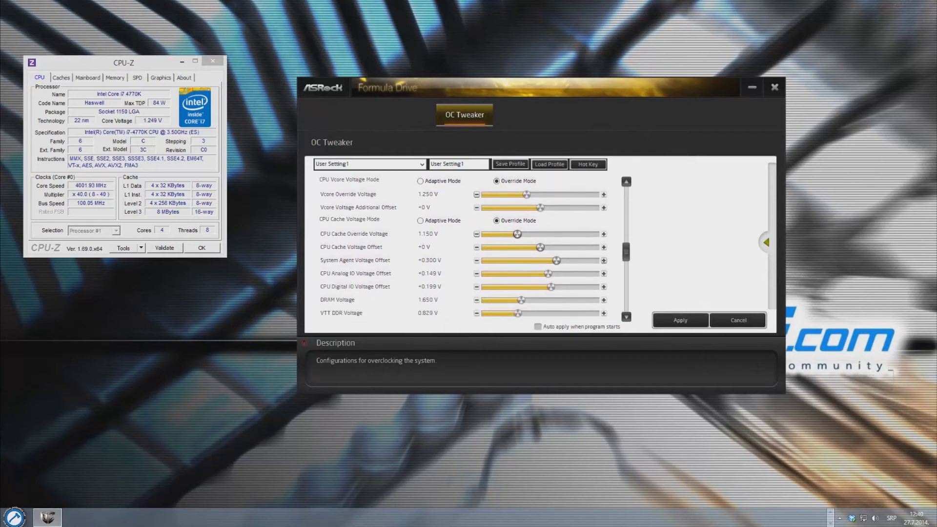
scroll(461, 251, down, 2)
scroll(461, 251, up, 8)
scroll(461, 251, up, 2)
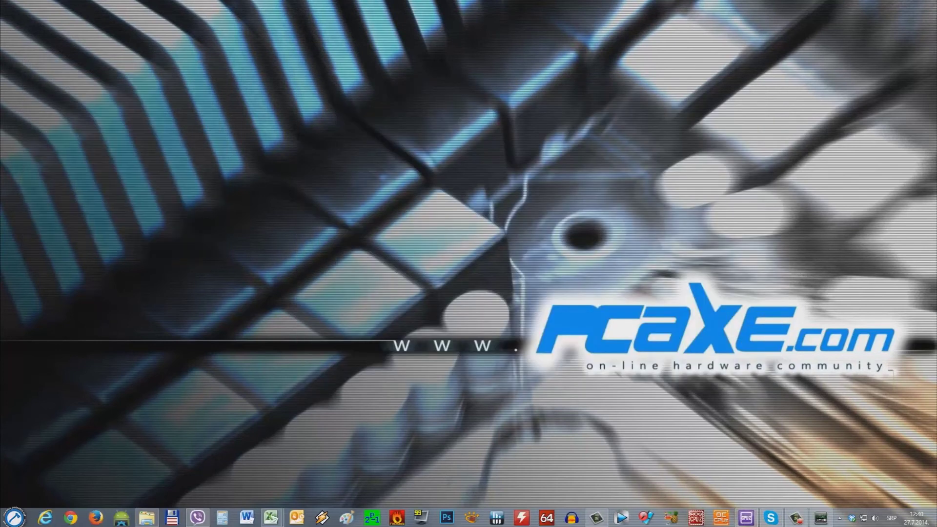
Launch Killer Network Manager from the asrock software folder and close the folder.
click(147, 518)
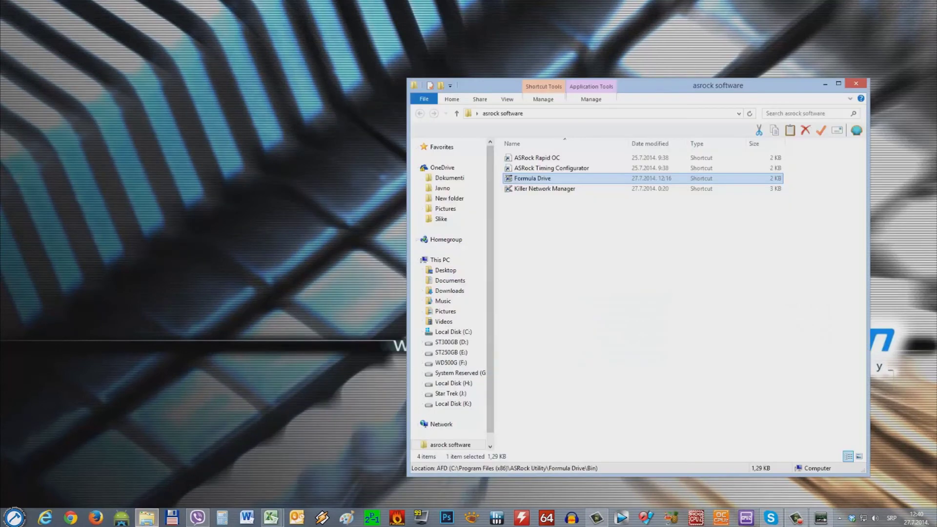
double_click(545, 188)
click(856, 83)
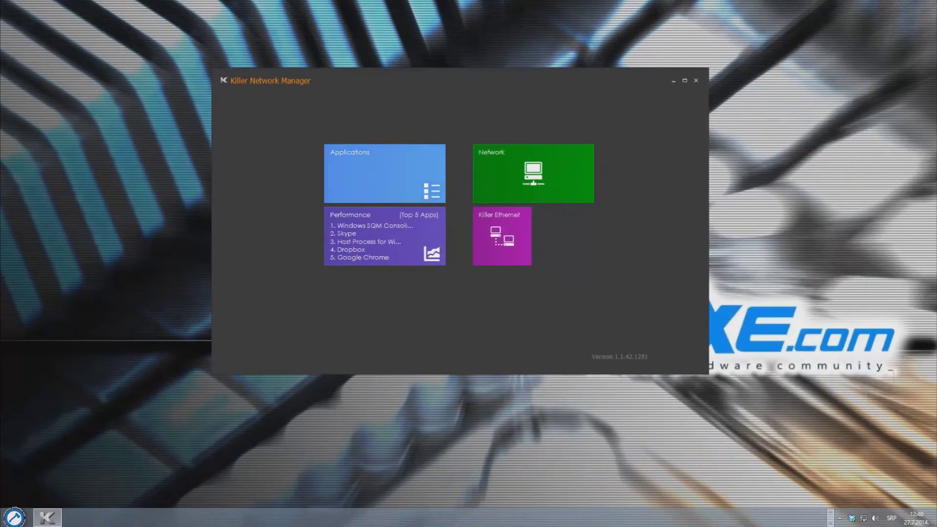
Show the Applications page and check the priority options for Dropbox without changing its Low priority.
click(342, 190)
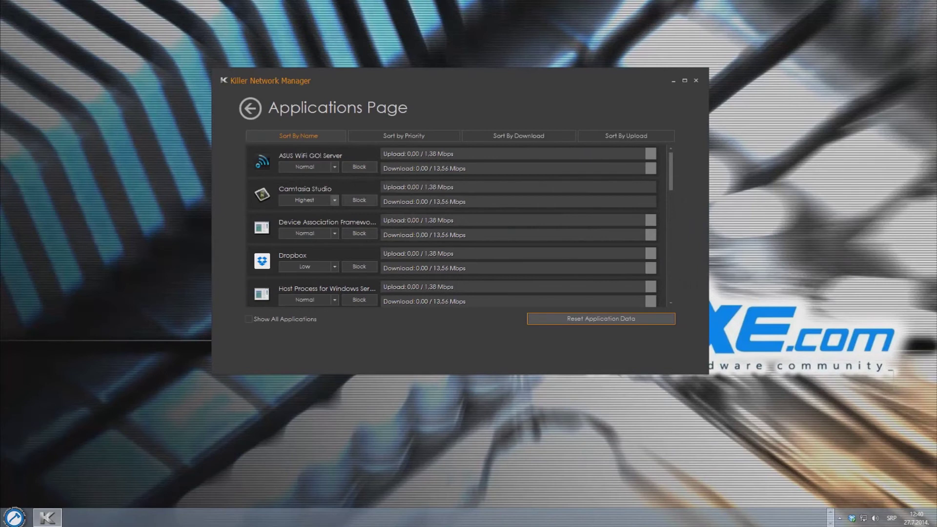
drag(671, 171, 671, 185)
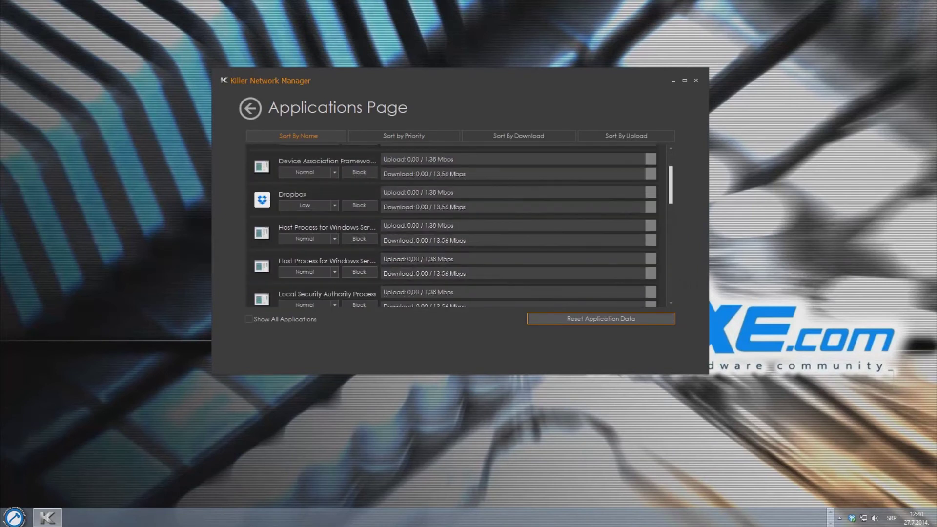
click(335, 205)
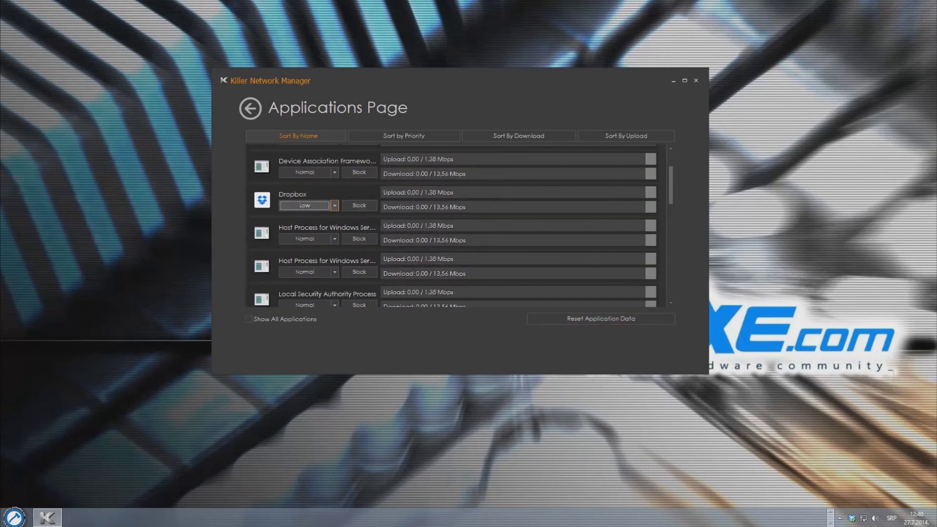
click(334, 205)
key(Tab)
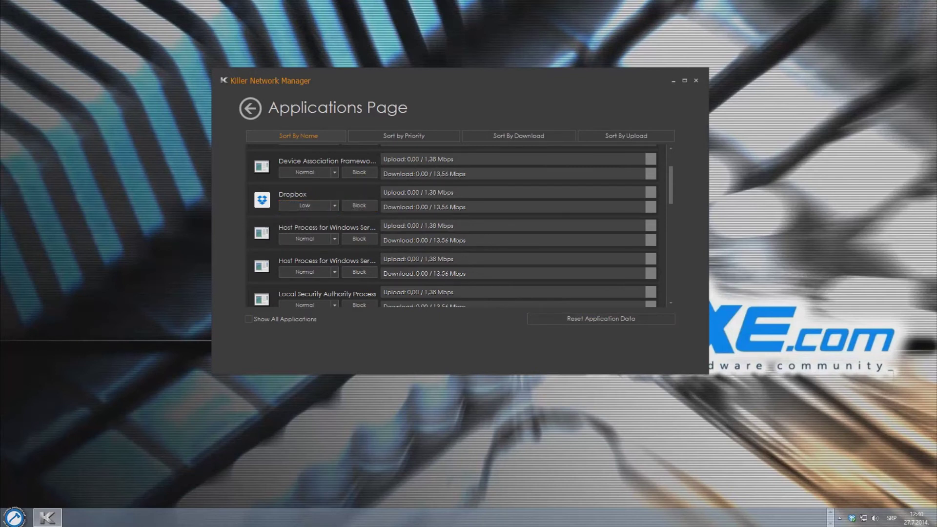
Lower Dropbox's download and upload bandwidth limits and return them to 13.56 Mbps and 1.38 Mbps.
mouse_move(651, 192)
mouse_down()
mouse_move(506, 193)
mouse_move(651, 192)
mouse_up()
key(Tab)
key(Left)
key(Left)
key(Left)
key(Left)
key(Left)
key(Right)
key(Right)
key(Right)
key(Right)
key(Right)
key(Left)
key(Left)
key(Left)
key(Left)
key(Left)
key(Left)
key(Left)
key(Left)
key(Right)
key(Right)
key(Right)
key(Right)
key(Right)
key(Right)
key(Right)
key(Right)
key(Right)
key(shift+Tab)
key(Left)
key(Left)
key(Left)
key(Left)
key(Left)
key(Left)
key(Left)
key(Right)
key(Right)
key(Right)
key(Right)
key(Right)
key(Right)
key(Right)
Sort the applications by priority and look through the list down to the Highest priority entries.
click(404, 135)
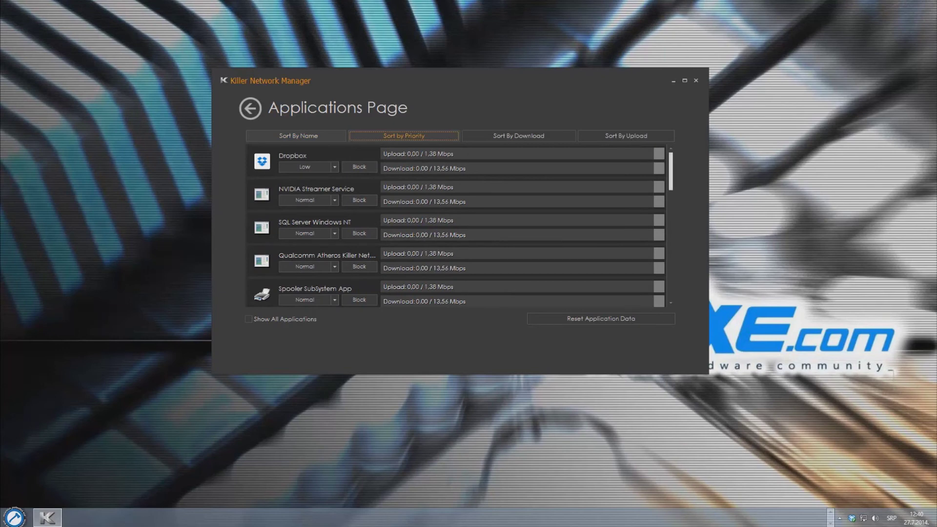
scroll(459, 226, down, 5)
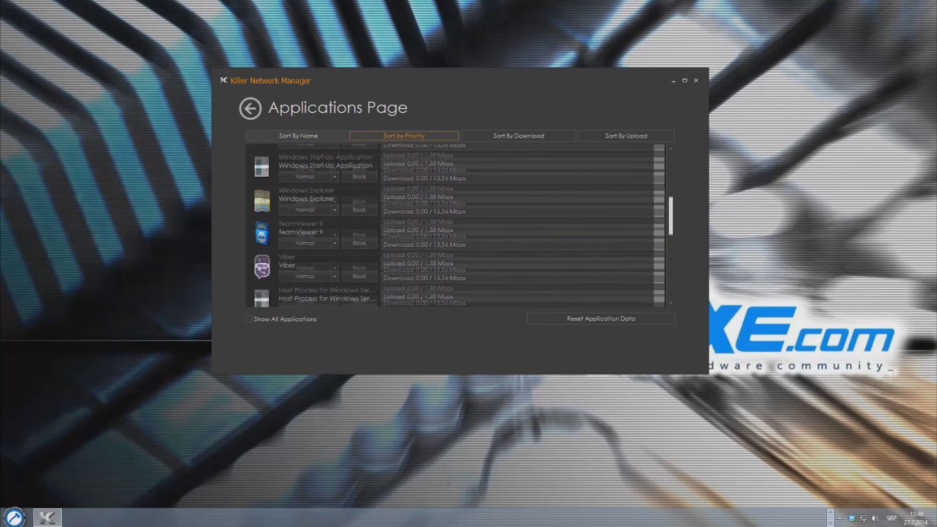
scroll(459, 225, down, 5)
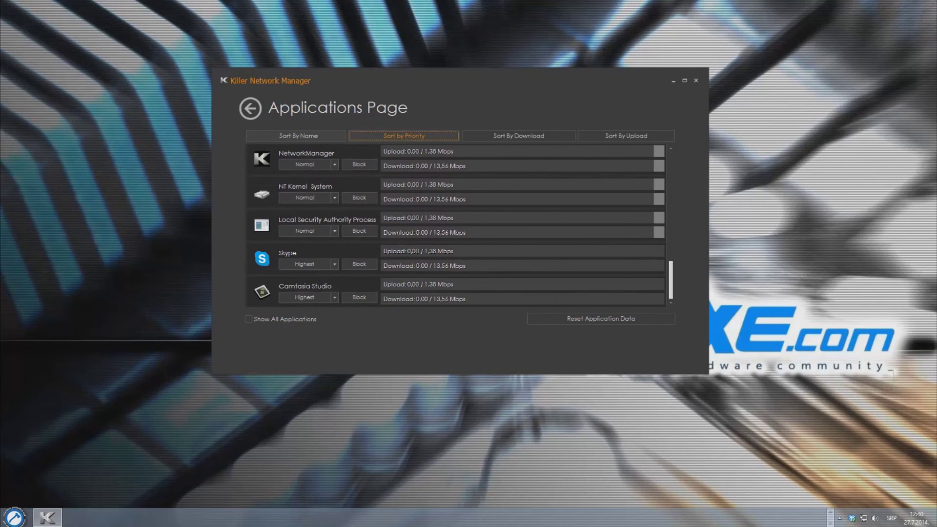
Sort the applications by download and by upload, look through the list, and return to sorting by name.
click(518, 136)
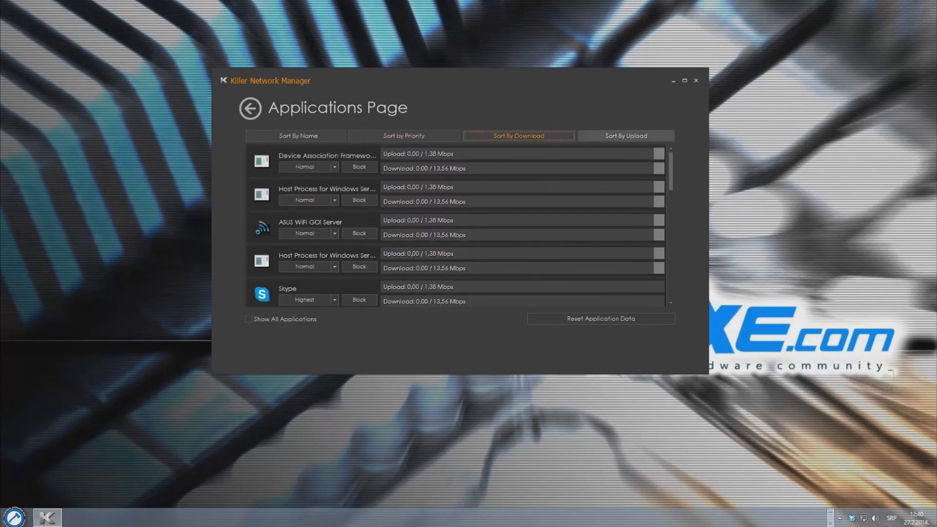
click(626, 136)
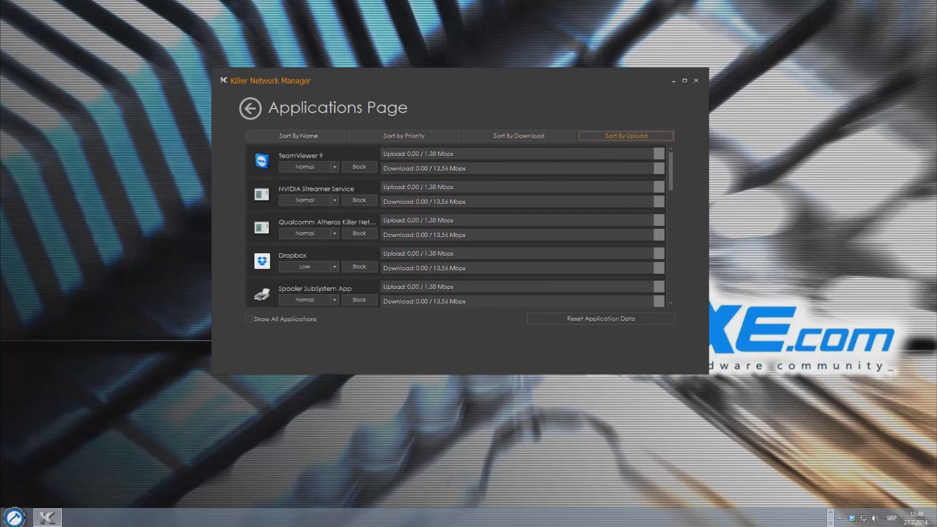
scroll(458, 225, down, 3)
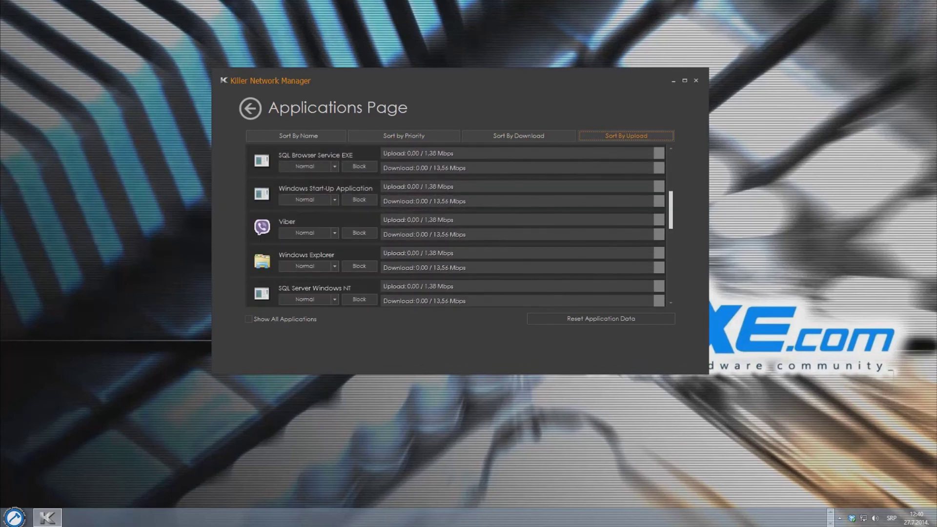
scroll(459, 225, down, 4)
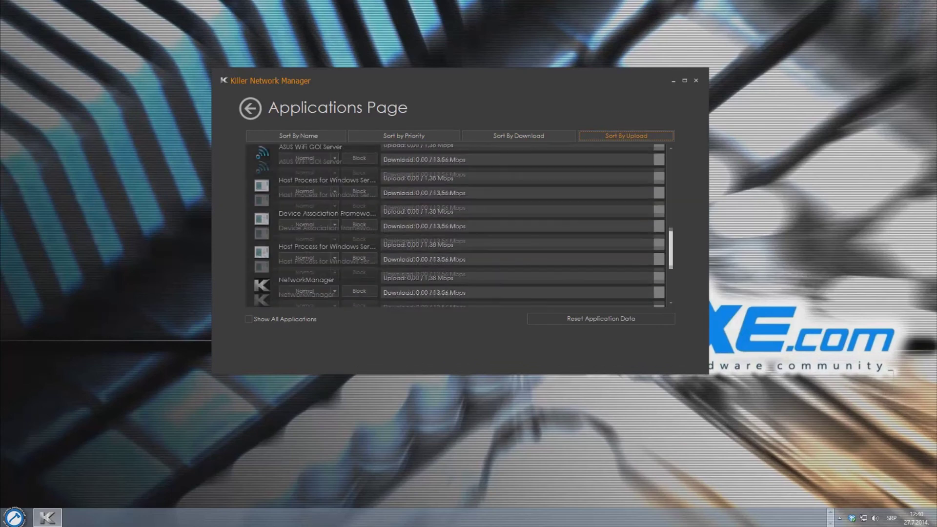
scroll(458, 225, up, 4)
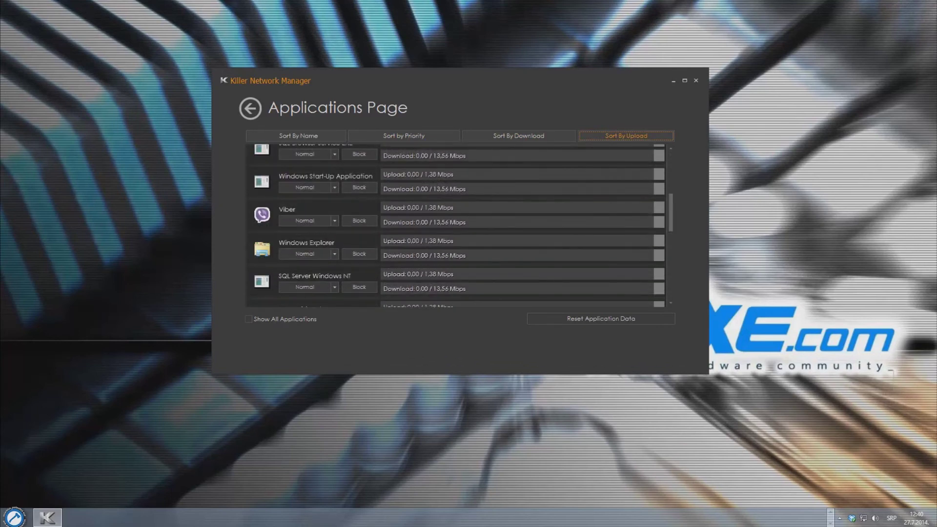
click(295, 135)
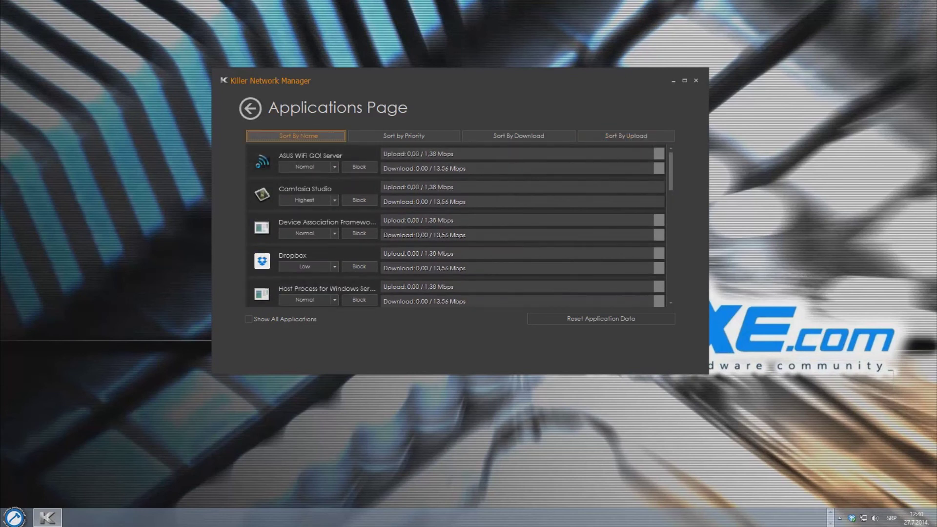
Leave the Applications page, go to the Network settings and start a network speed test.
click(251, 109)
click(533, 173)
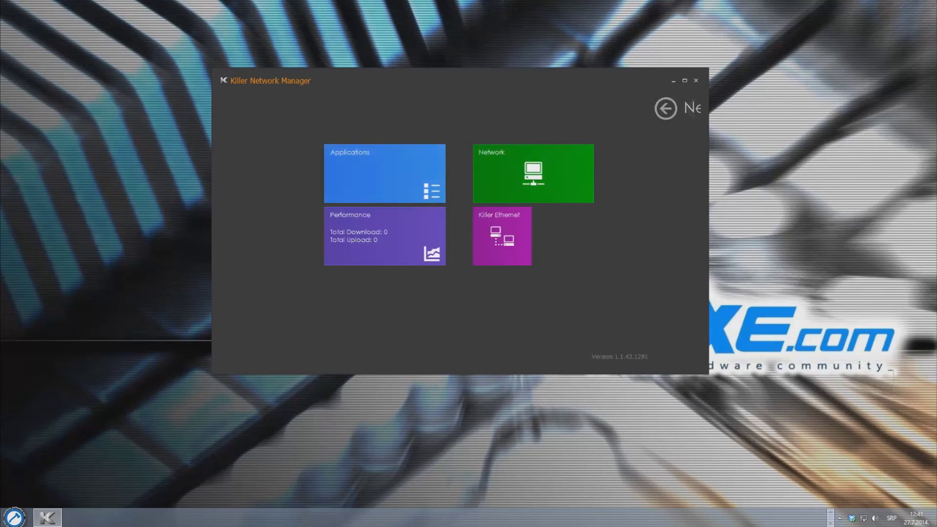
click(465, 272)
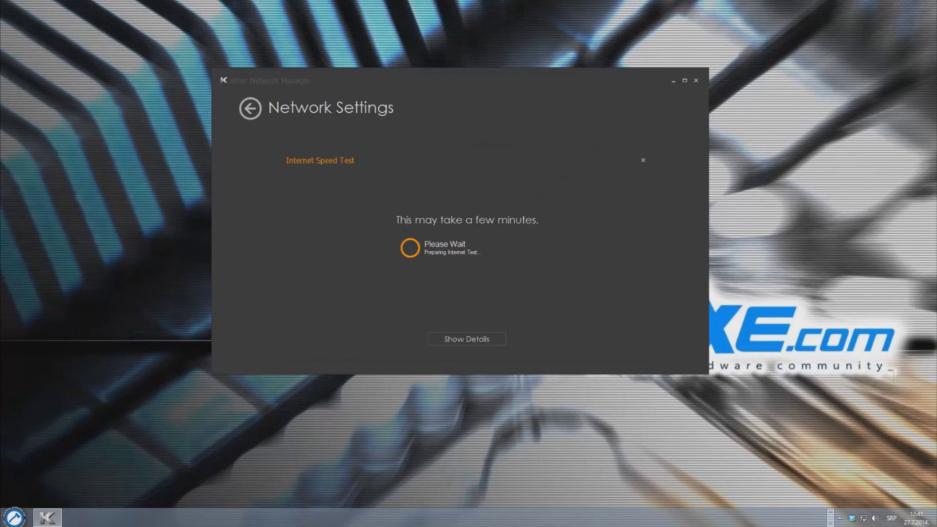
Show the details of the Internet Speed Test, view the My Results page, and hide the details.
click(466, 339)
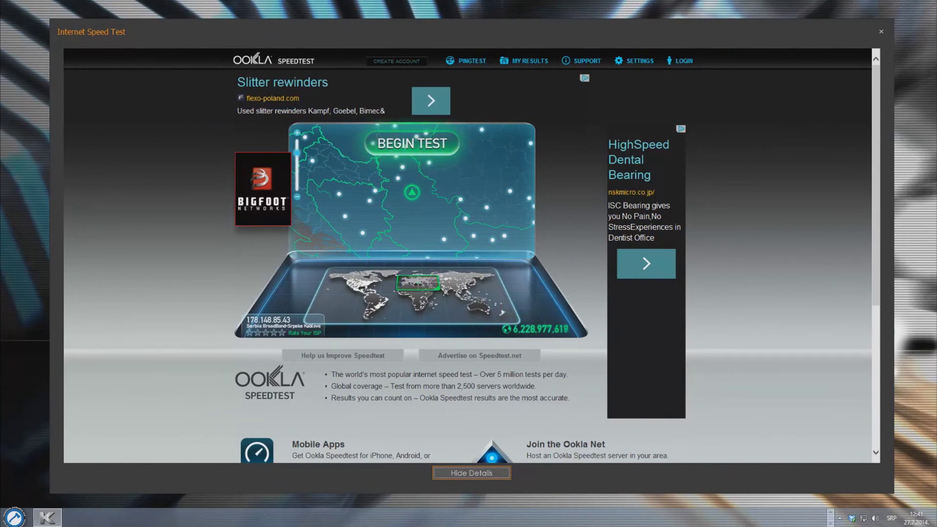
click(529, 60)
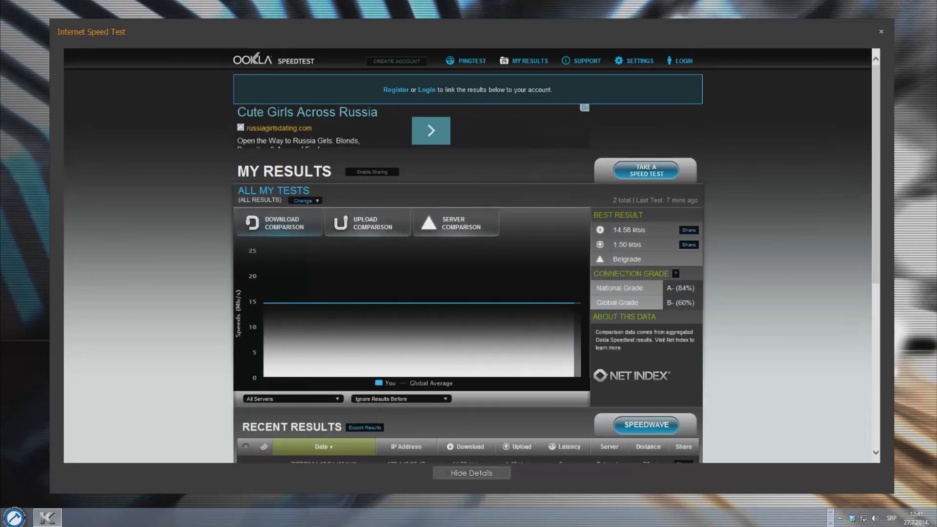
click(471, 473)
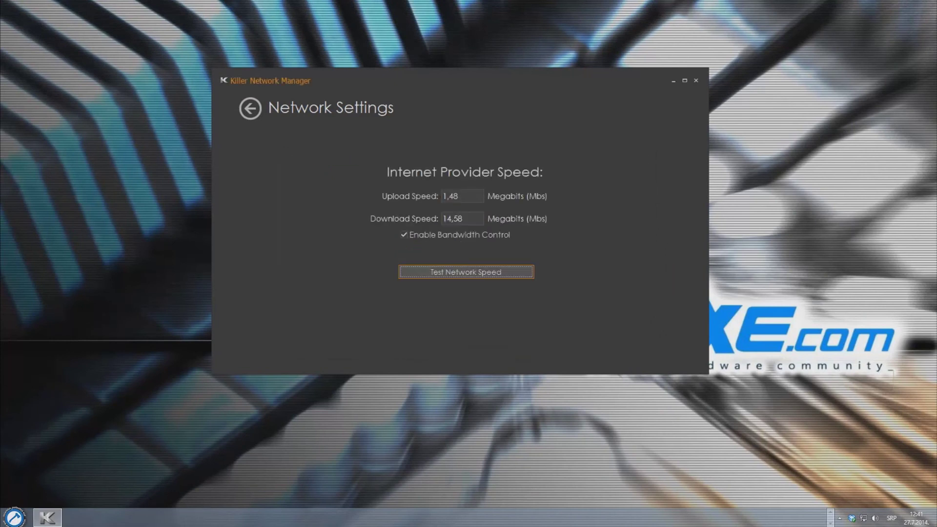
View the Killer Ethernet network information, and open the System Performance page with the top 5 applications chart.
click(250, 108)
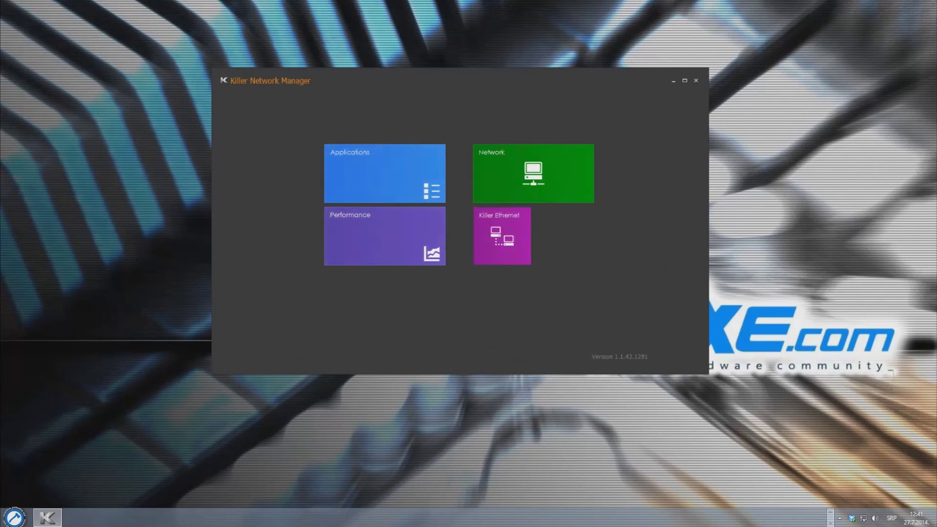
click(501, 236)
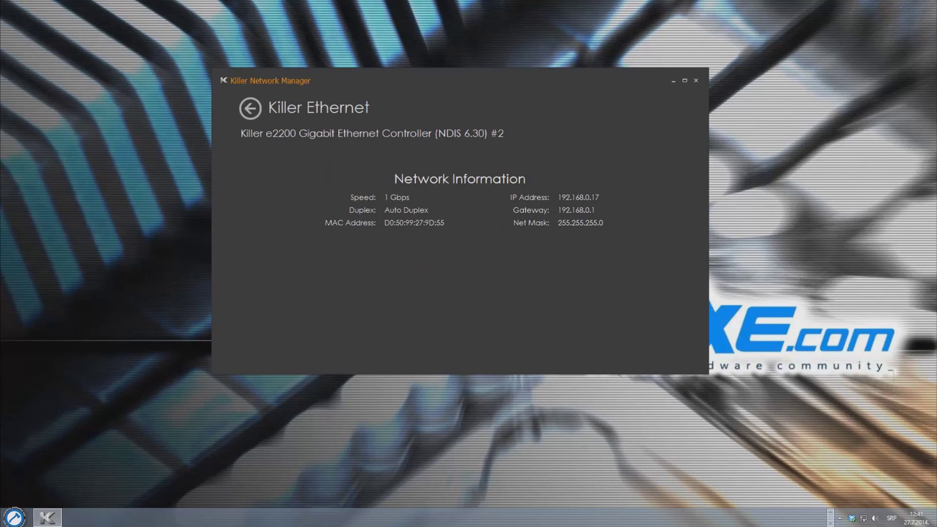
click(249, 108)
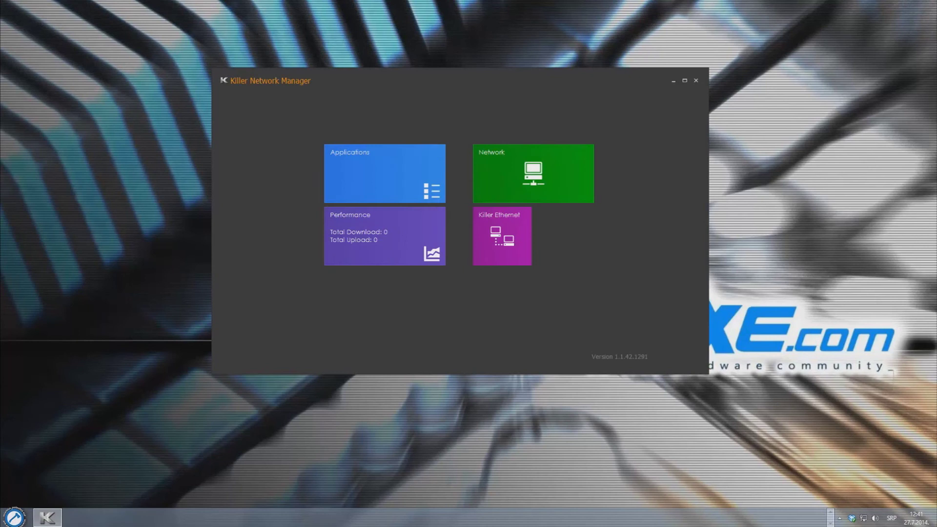
click(383, 237)
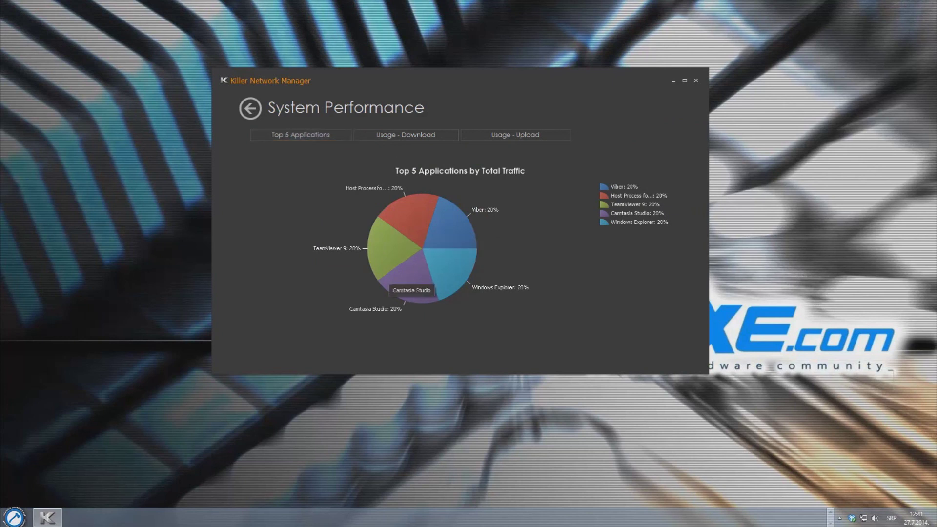
View the download and upload bandwidth usage graphs, recheck the top 5 applications chart, and return to the Killer Network Manager home screen.
click(405, 135)
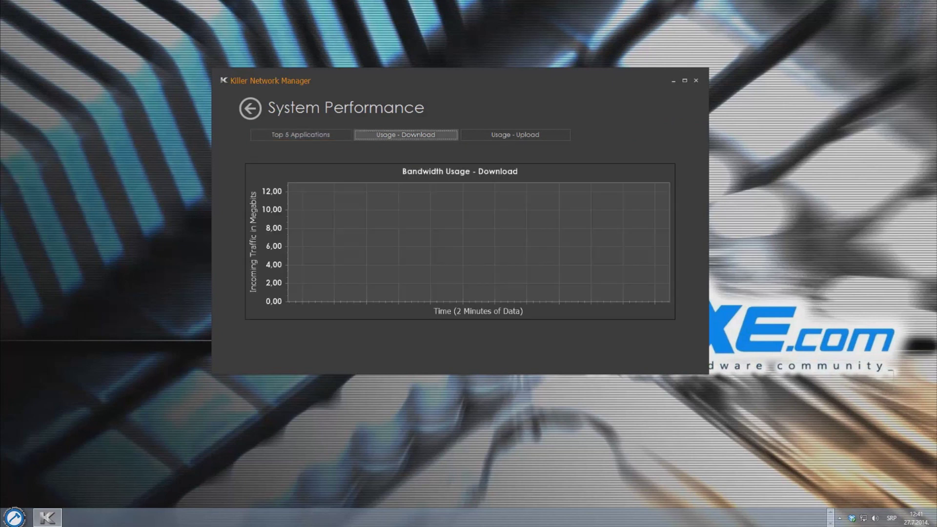
click(514, 135)
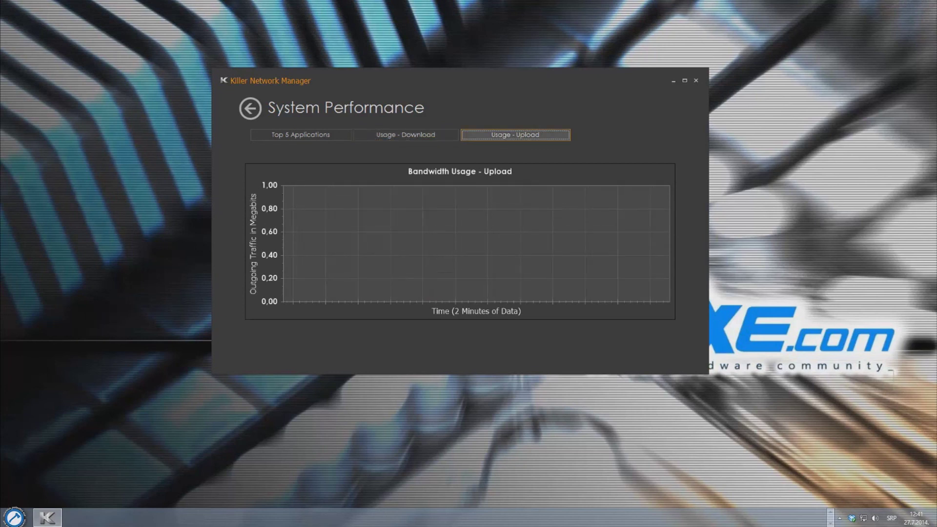
click(301, 135)
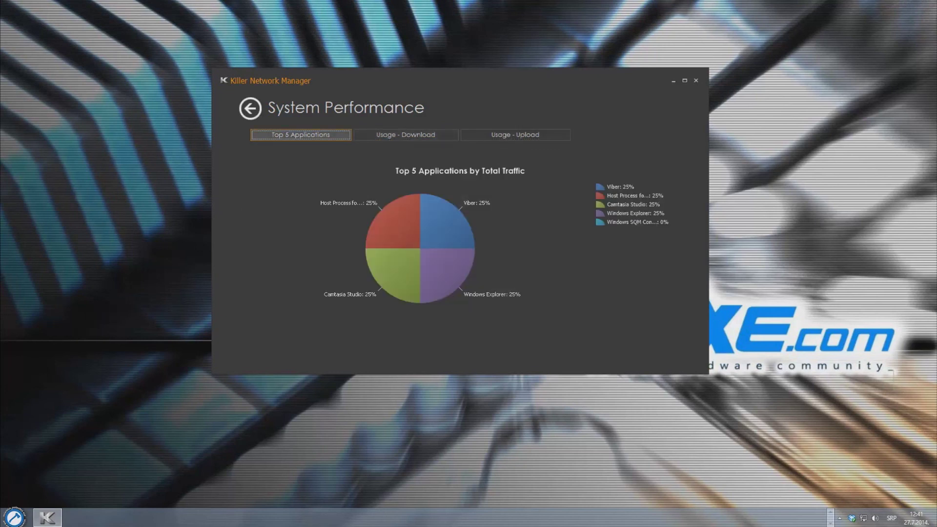
click(250, 108)
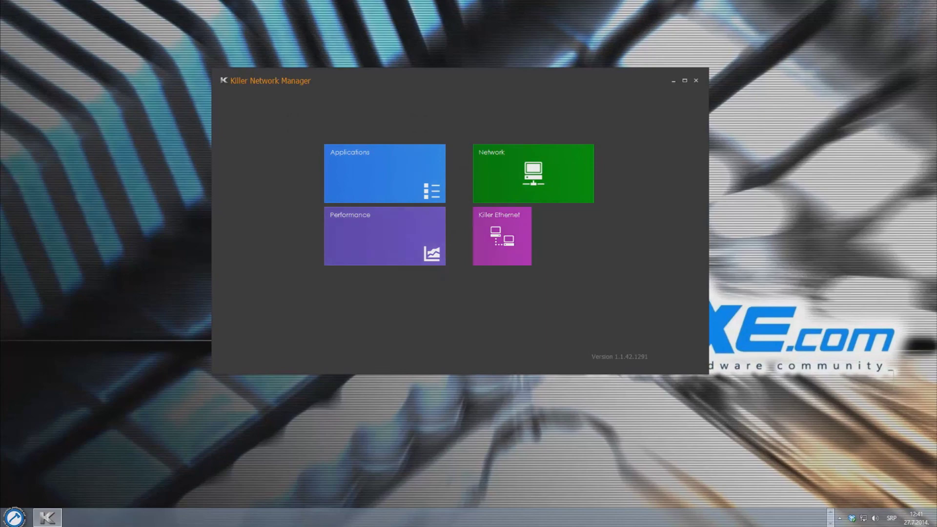
click(384, 236)
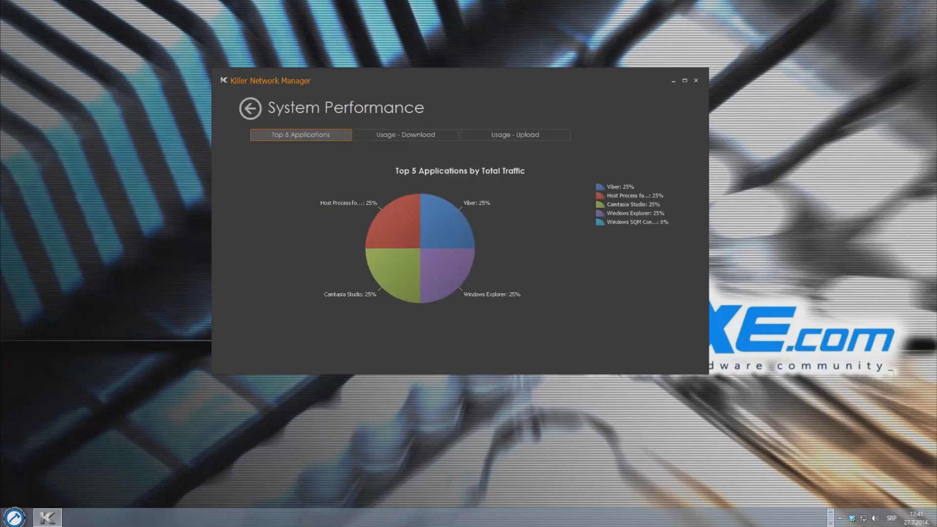
click(250, 109)
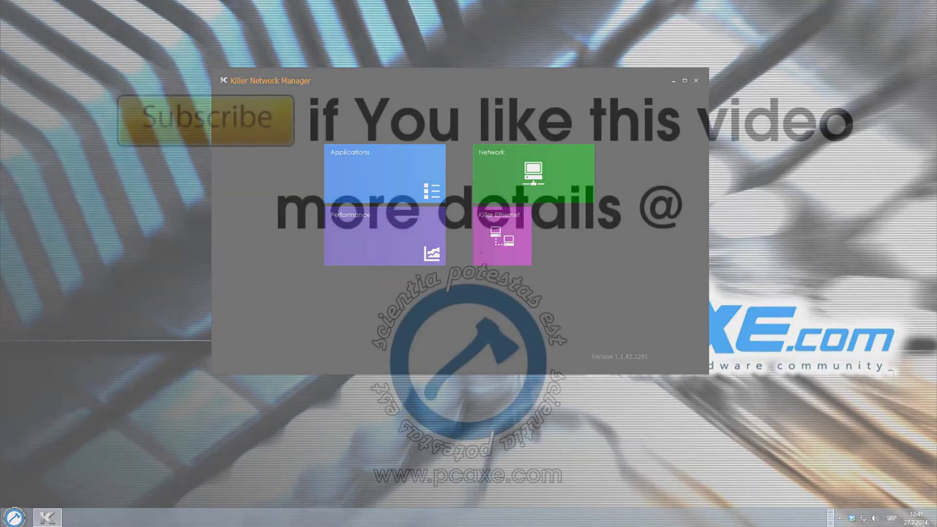